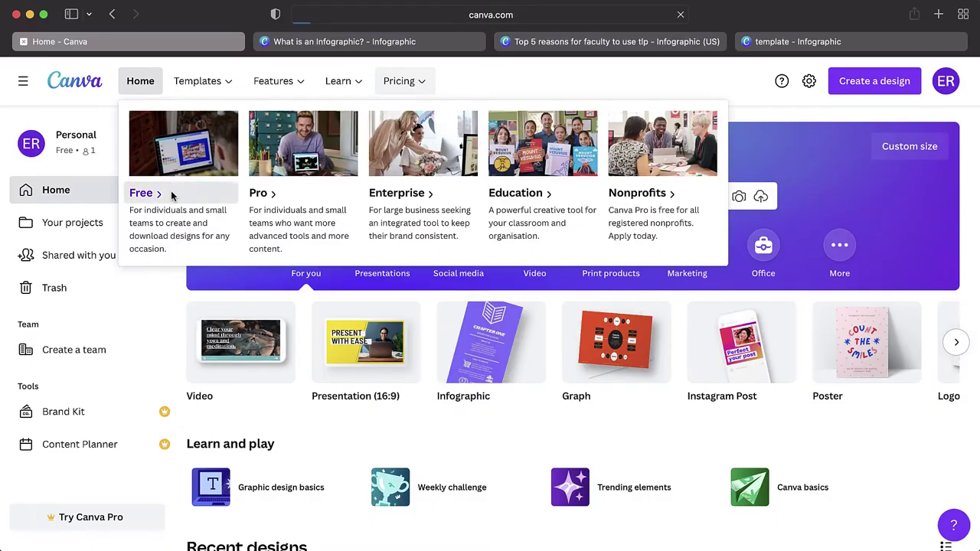
Step: Open the Free pricing page and scroll through Canva's plan cards
{"action": "left_click", "coordinate": [170, 195]}
{"action": "scroll", "coordinate": [950, 373], "scroll_direction": "down", "scroll_amount": 5}
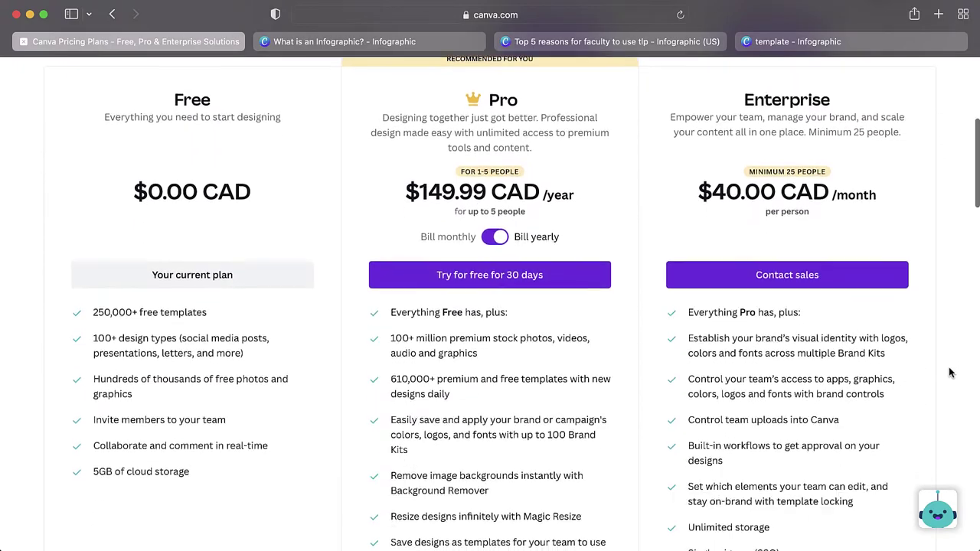
{"action": "scroll", "coordinate": [950, 373], "scroll_direction": "down", "scroll_amount": 2}
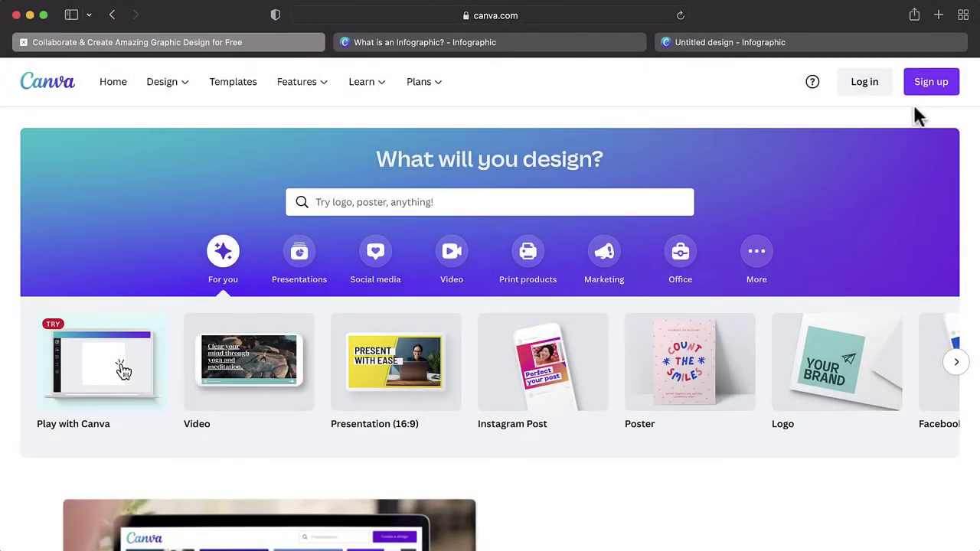
Step: Open and dismiss the Log in window, then start signing up for a free account
{"action": "left_click", "coordinate": [873, 85]}
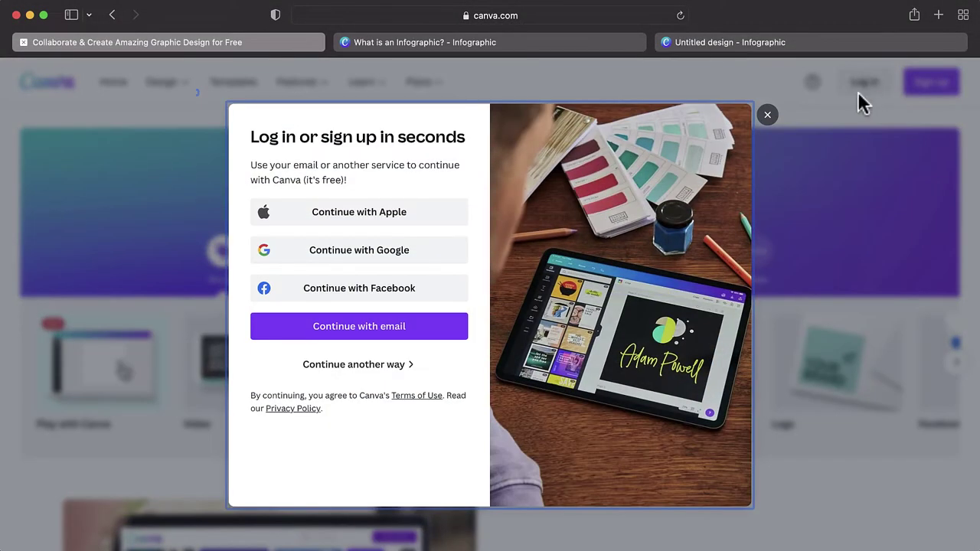
{"action": "left_click", "coordinate": [767, 116]}
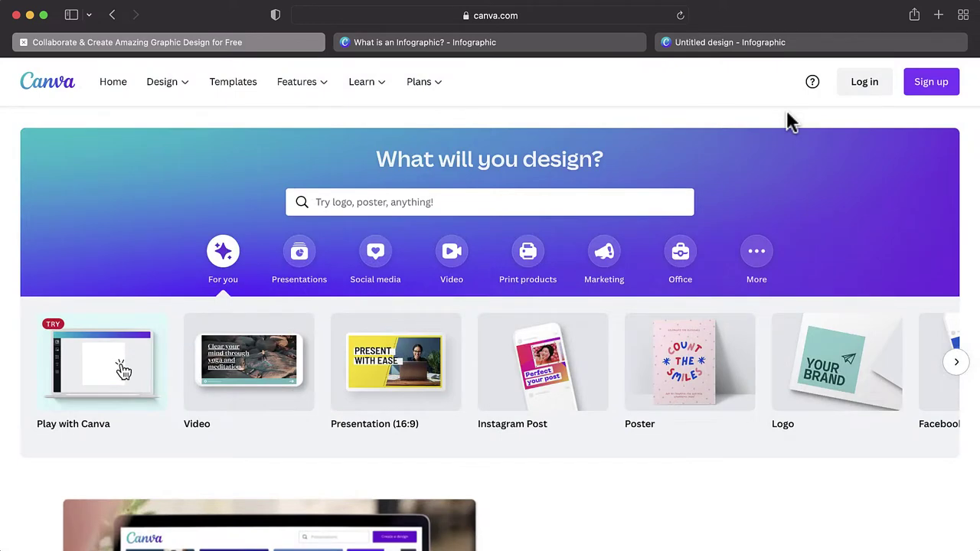
{"action": "left_click", "coordinate": [943, 88]}
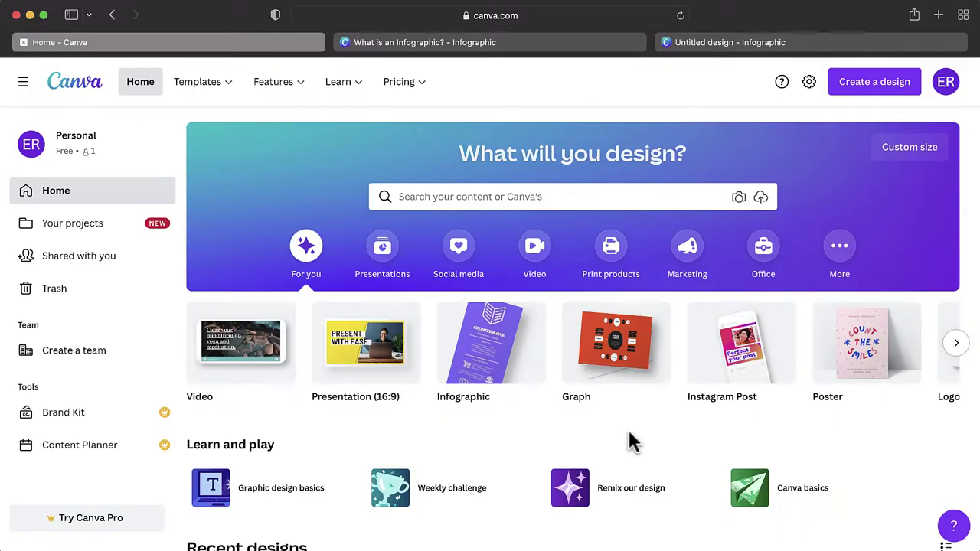
{"action": "left_click", "coordinate": [538, 324]}
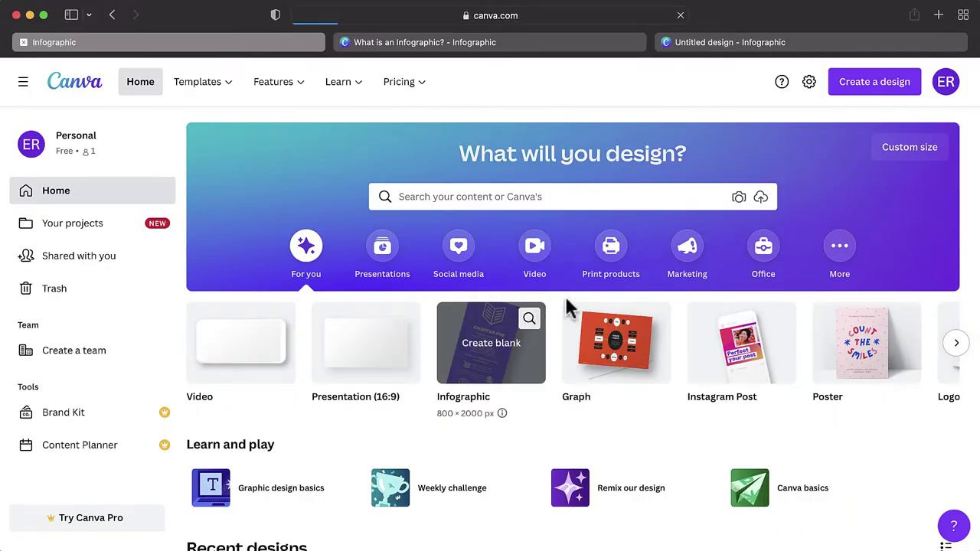
{"action": "scroll", "coordinate": [977, 97], "scroll_direction": "down", "scroll_amount": 4}
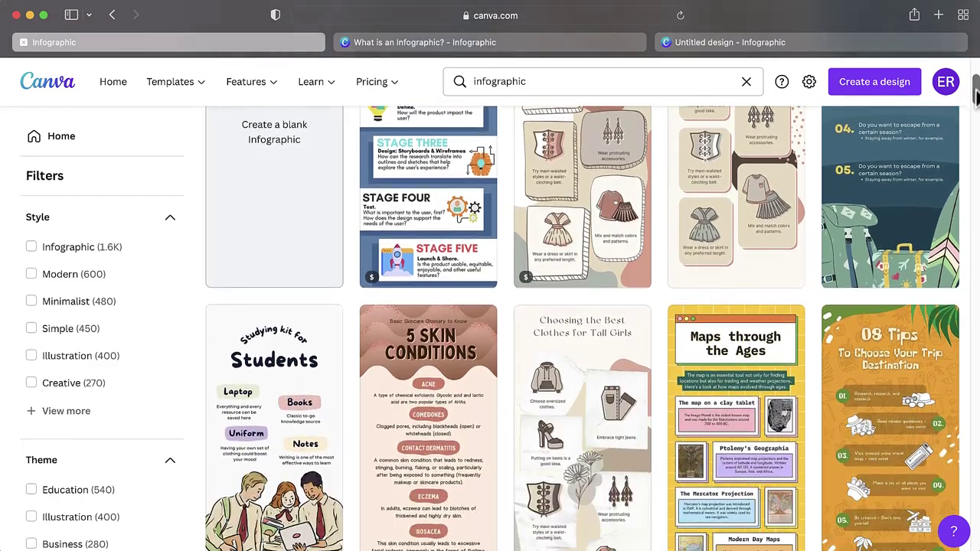
{"action": "left_click_drag", "start_coordinate": [976, 97], "coordinate": [978, 159]}
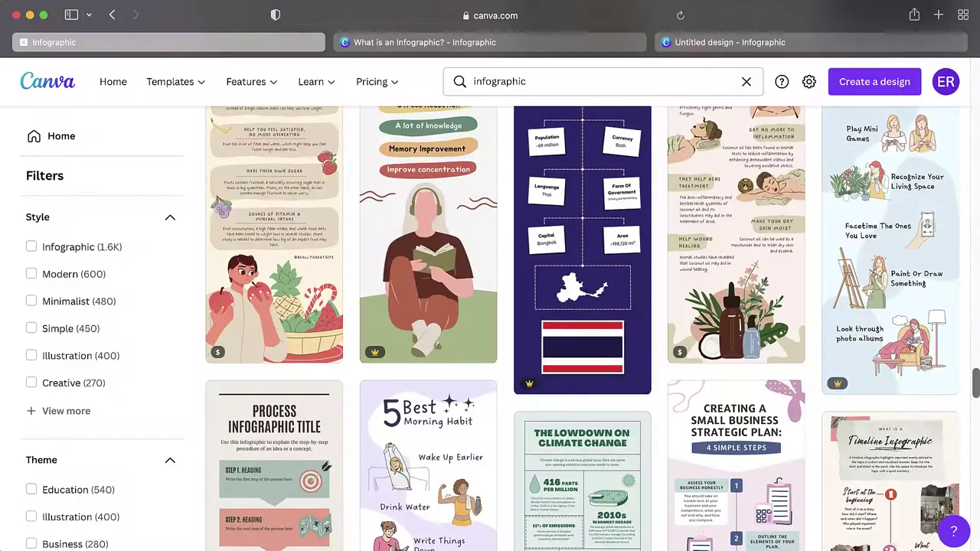
{"action": "scroll", "coordinate": [582, 329], "scroll_direction": "down", "scroll_amount": 5}
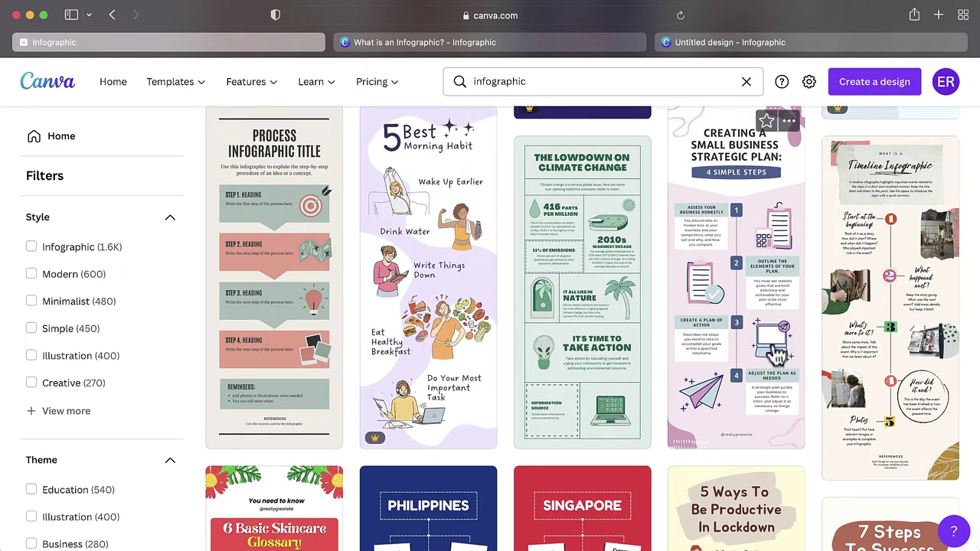
{"action": "left_click", "coordinate": [776, 352]}
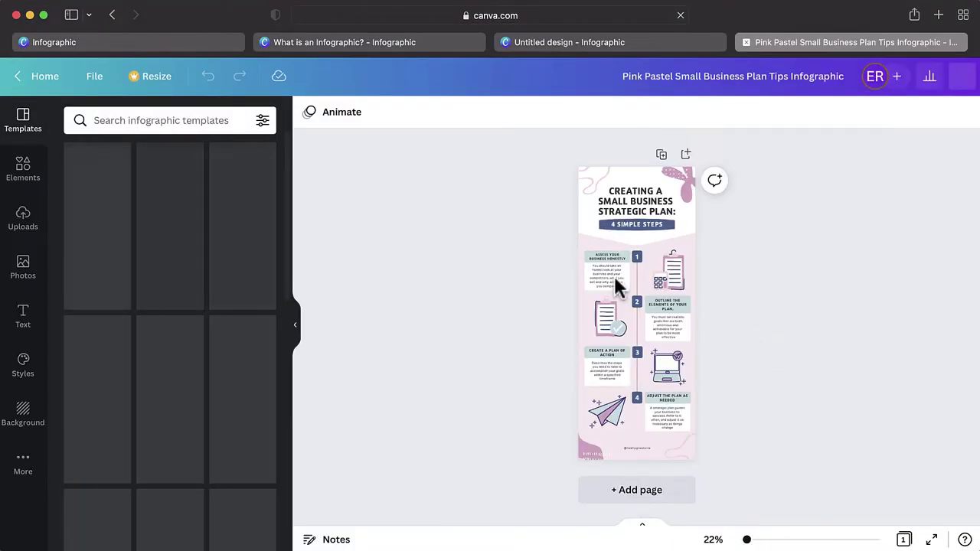
{"action": "key", "text": "super+w"}
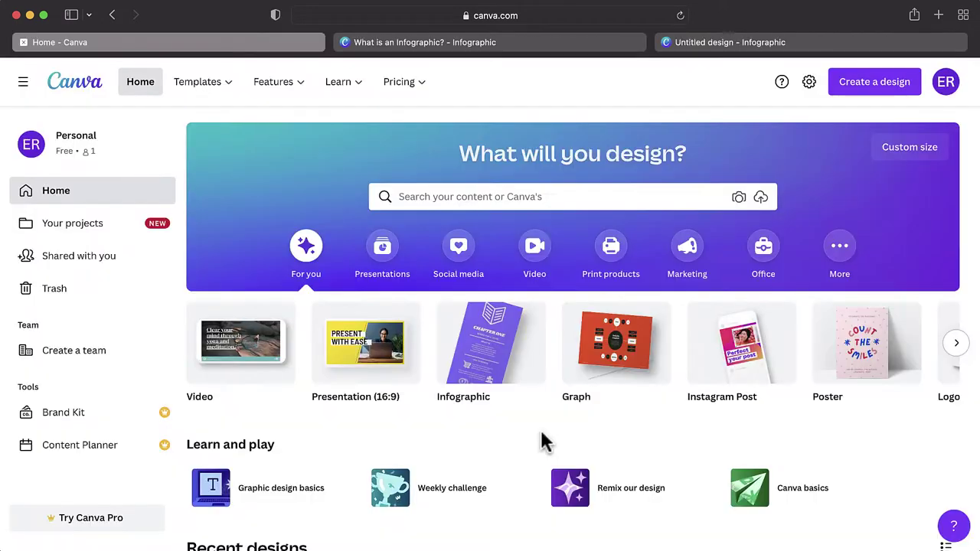
Step: Create a custom-size design of 1200 × 5000 px, keeping pixels as the unit
{"action": "left_click", "coordinate": [926, 160]}
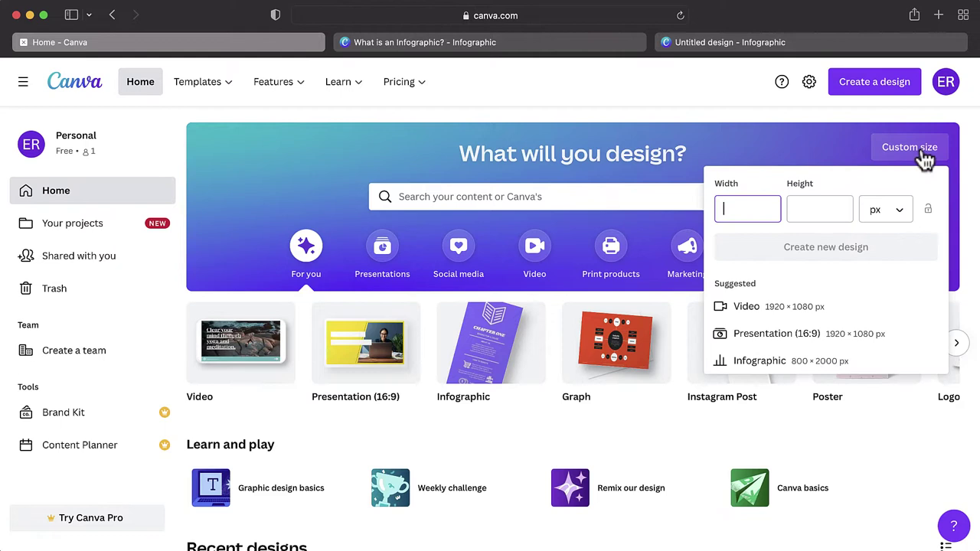
{"action": "left_click", "coordinate": [895, 217]}
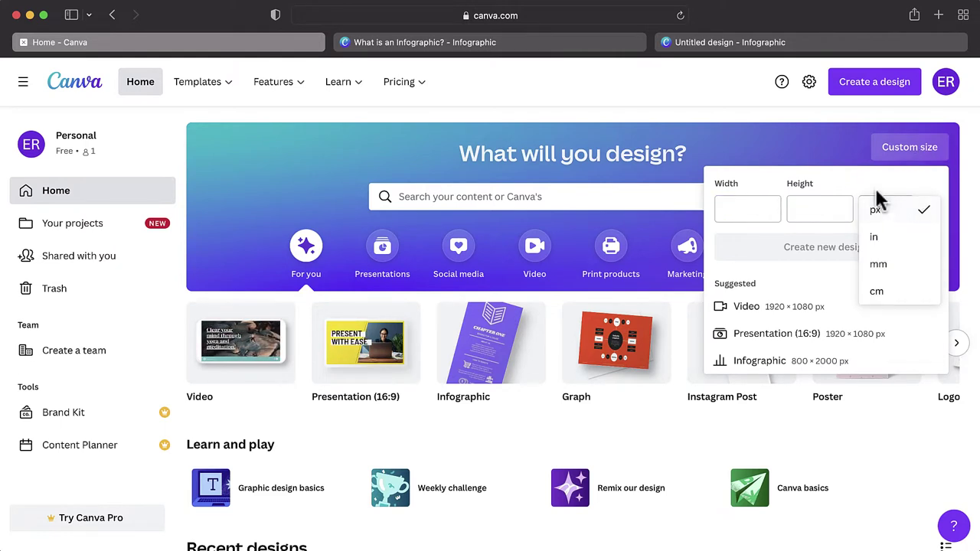
{"action": "left_click", "coordinate": [877, 203]}
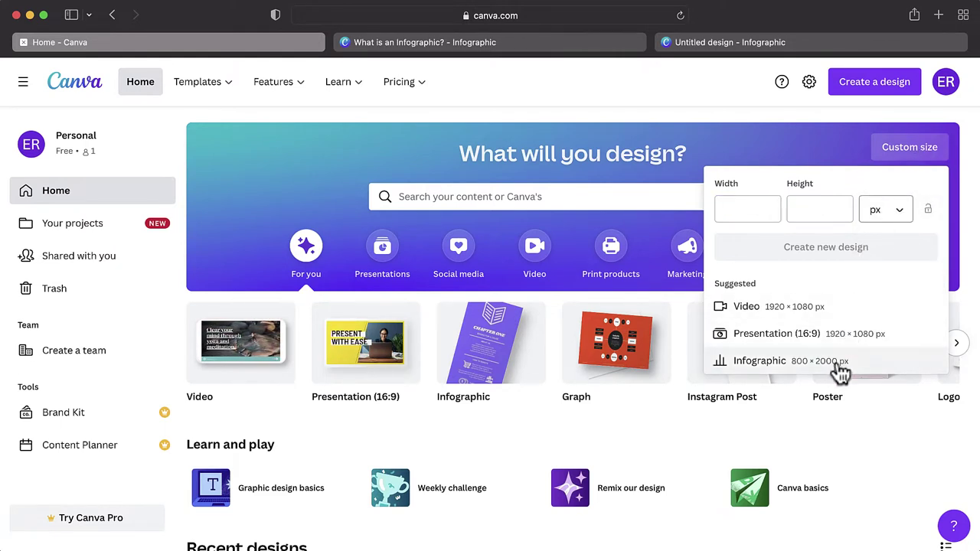
{"action": "left_click", "coordinate": [741, 207]}
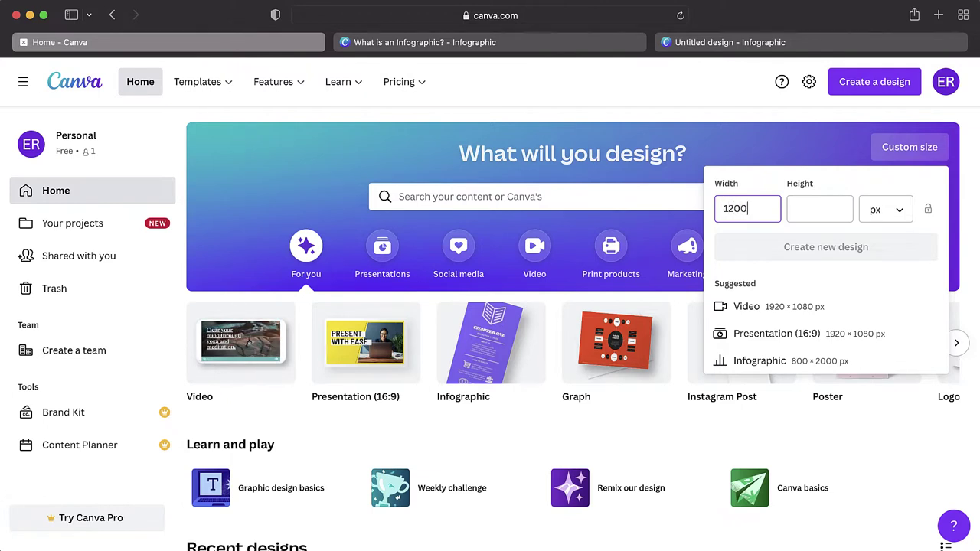
{"action": "left_click", "coordinate": [801, 213]}
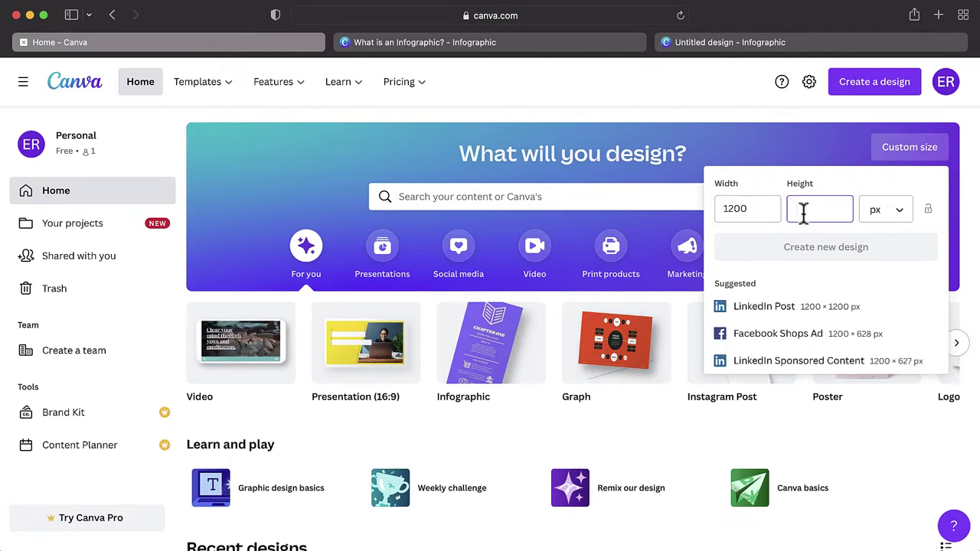
{"action": "type", "text": "5000"}
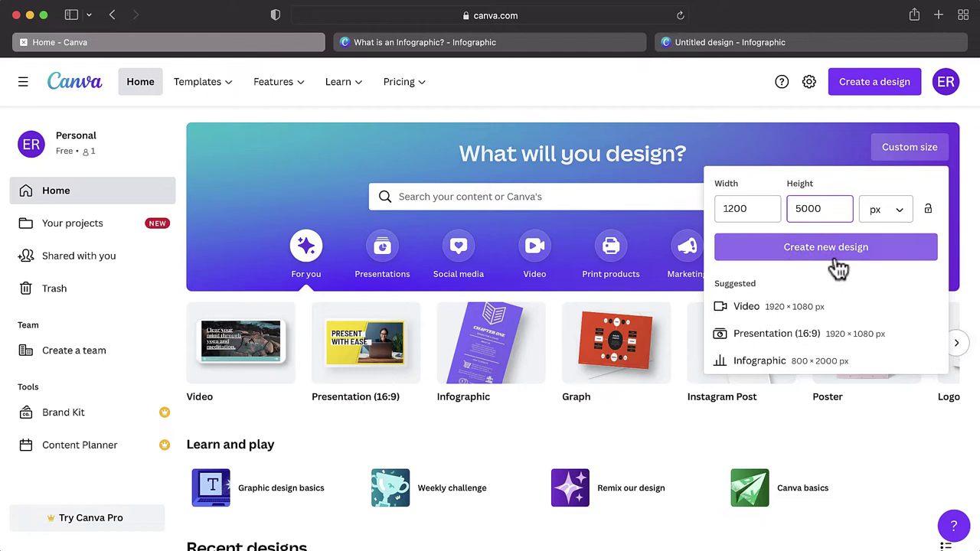
{"action": "left_click", "coordinate": [837, 259]}
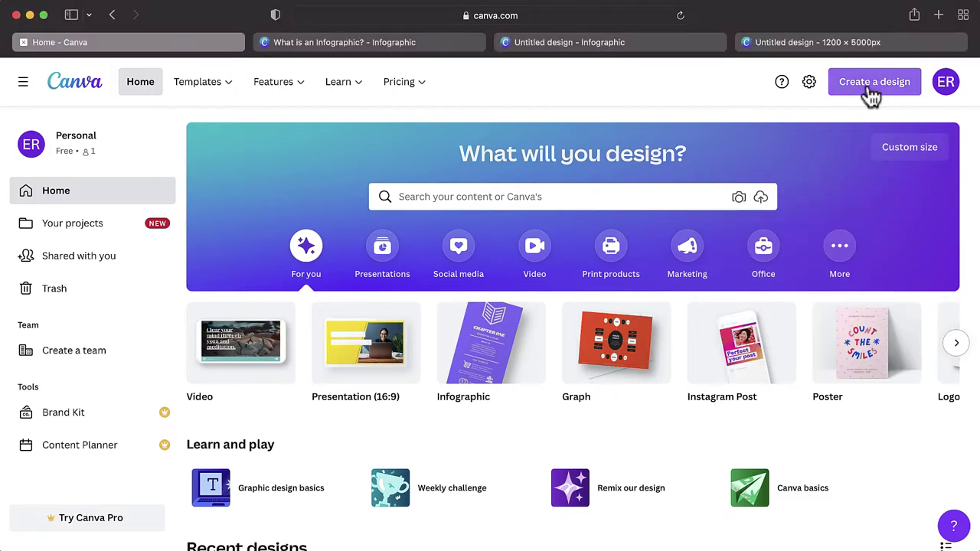
Step: Start a blank 800 × 2000 px Infographic, scroll the Education Infographic templates, and check Resize
{"action": "left_click", "coordinate": [870, 90]}
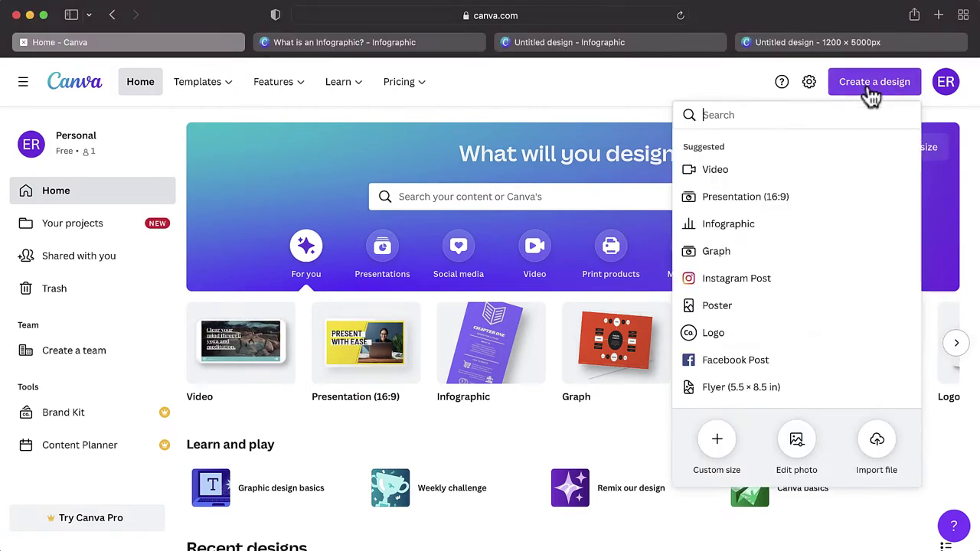
{"action": "left_click", "coordinate": [769, 224]}
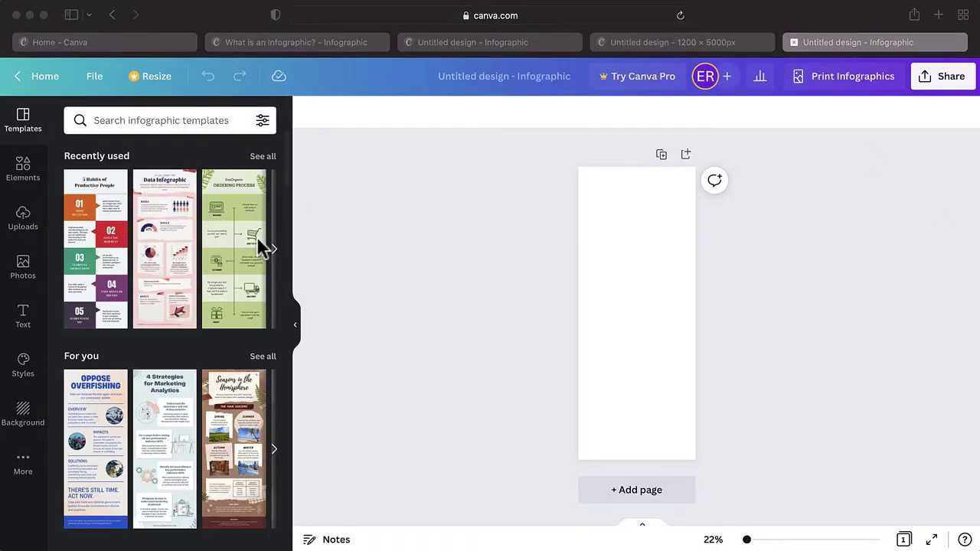
{"action": "scroll", "coordinate": [253, 294], "scroll_direction": "down", "scroll_amount": 5}
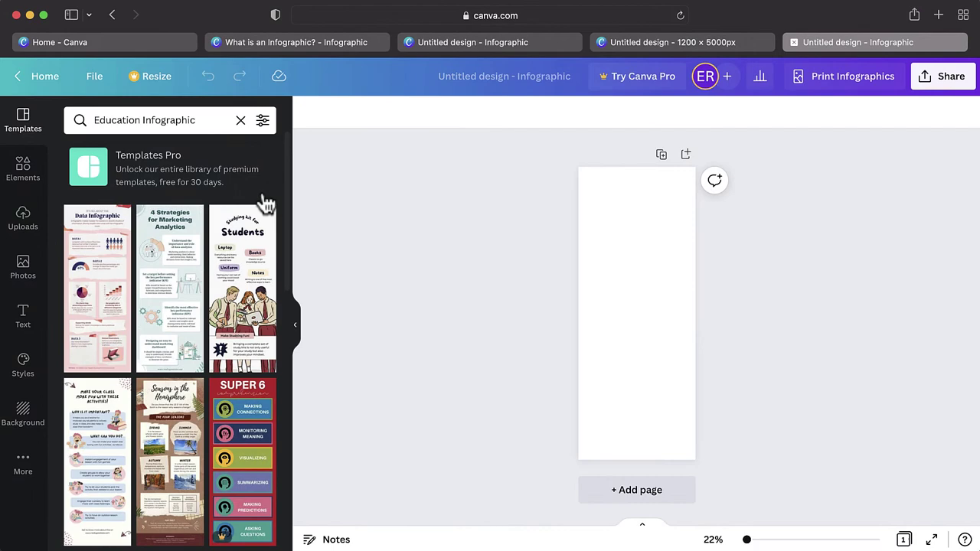
{"action": "scroll", "coordinate": [264, 204], "scroll_direction": "down", "scroll_amount": 6}
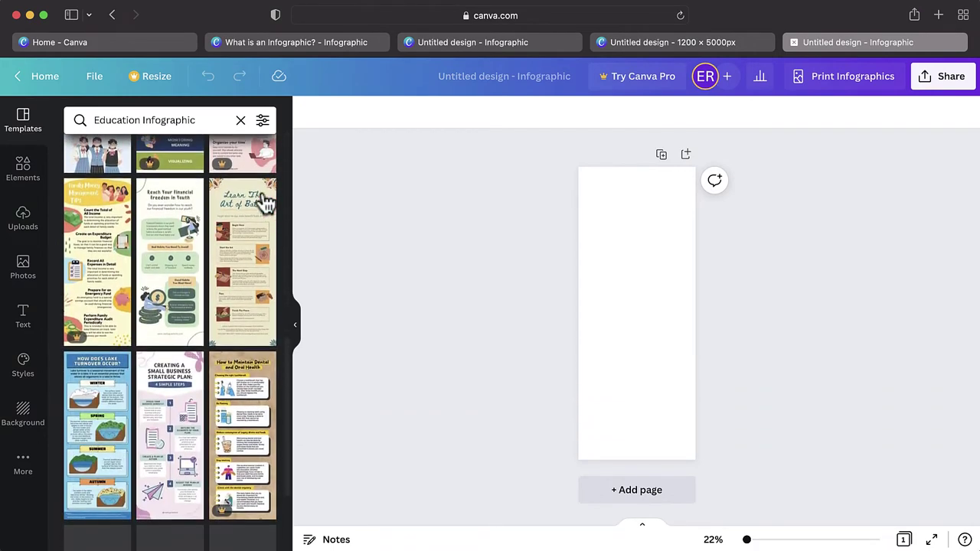
{"action": "scroll", "coordinate": [264, 201], "scroll_direction": "down", "scroll_amount": 2}
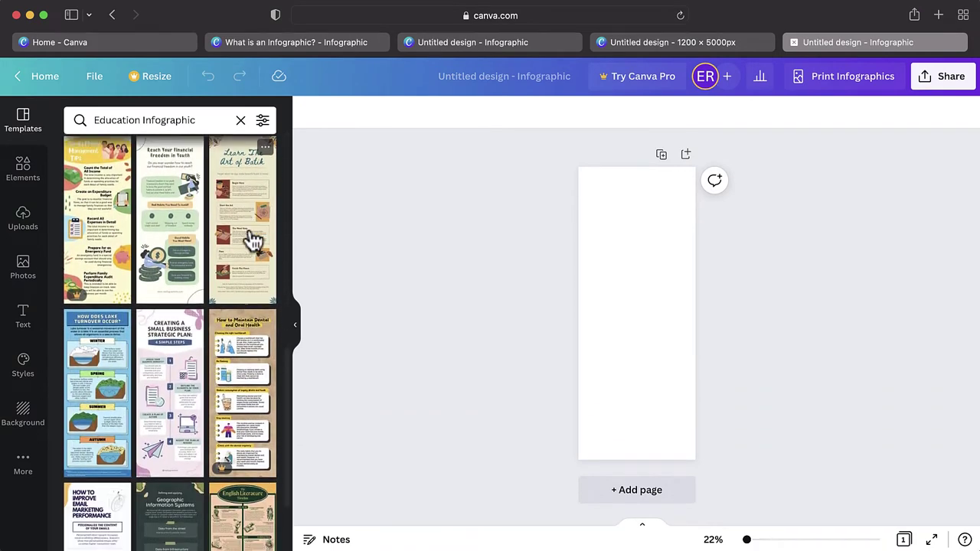
{"action": "scroll", "coordinate": [252, 241], "scroll_direction": "down", "scroll_amount": 2}
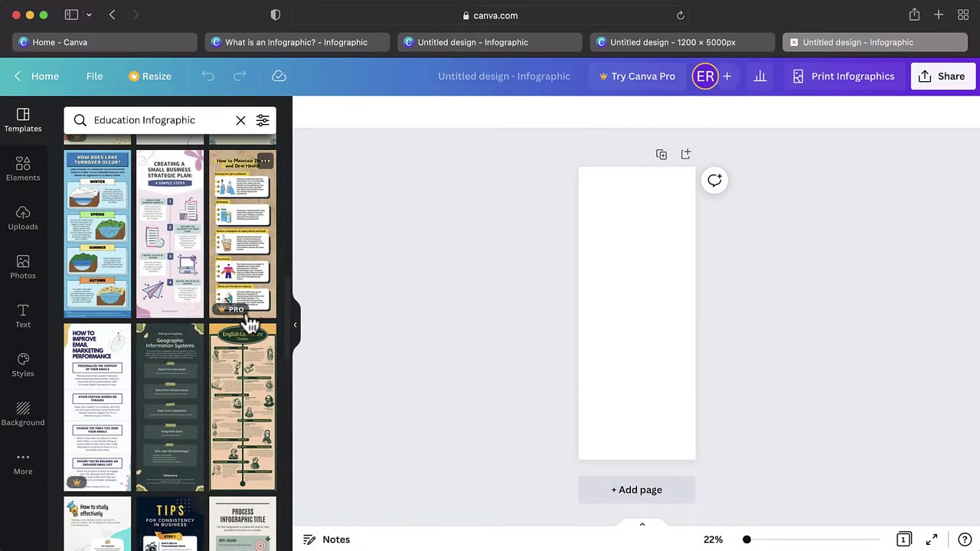
{"action": "scroll", "coordinate": [249, 325], "scroll_direction": "down", "scroll_amount": 3}
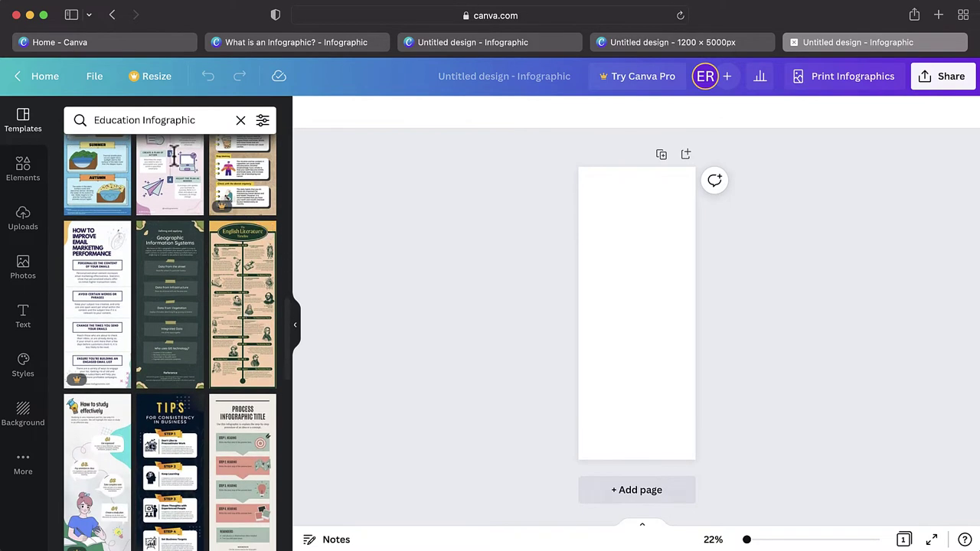
{"action": "left_click", "coordinate": [155, 81]}
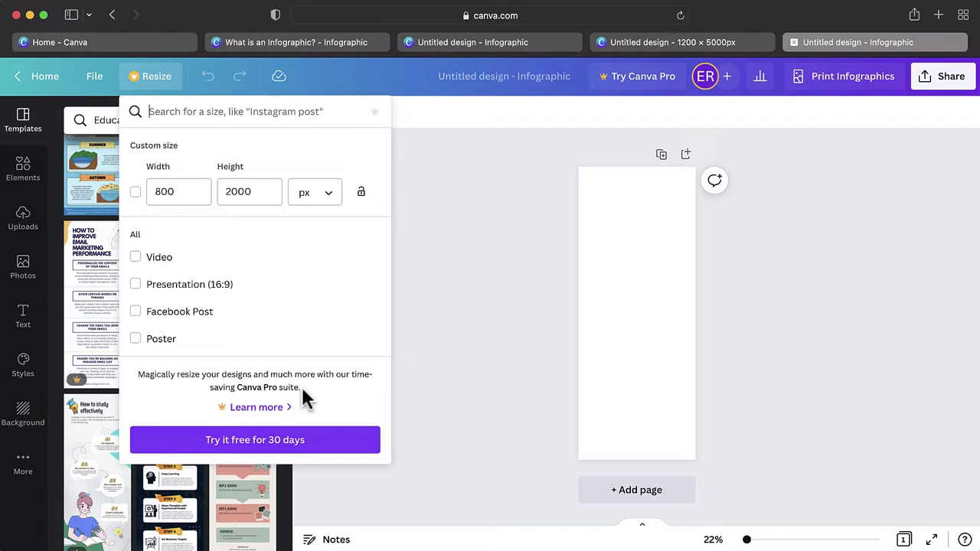
Step: Add the bracket frame graphic from Elements to the page
{"action": "left_click", "coordinate": [155, 81]}
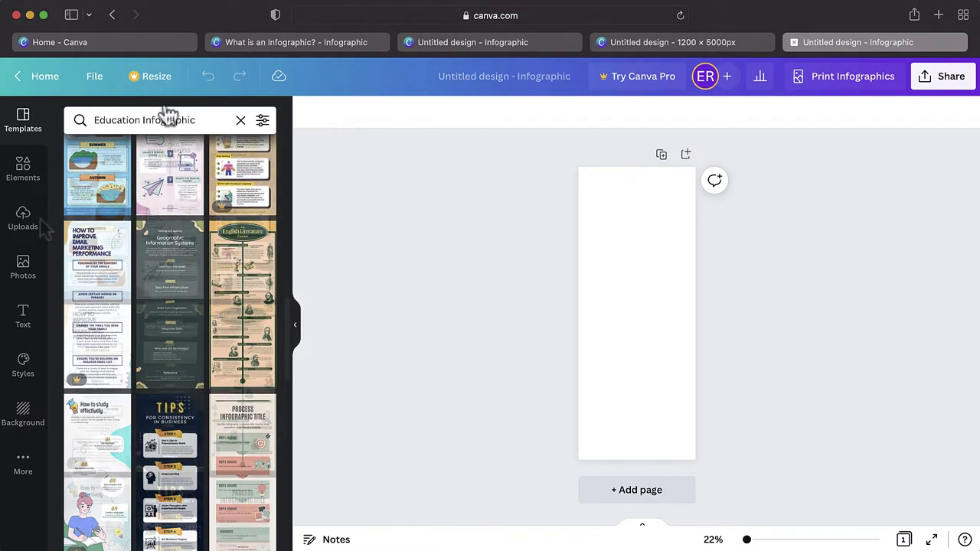
{"action": "left_click", "coordinate": [23, 170]}
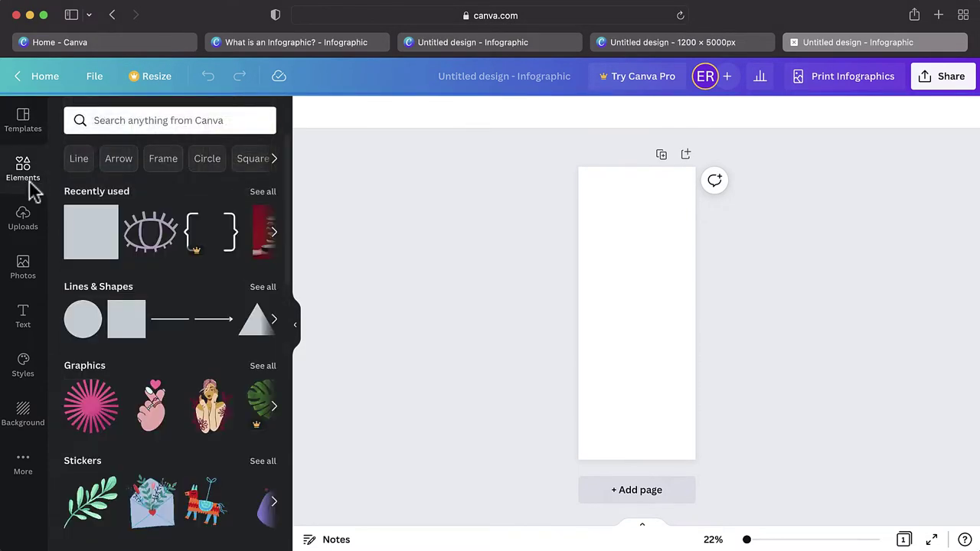
{"action": "left_click_drag", "start_coordinate": [214, 245], "coordinate": [638, 286]}
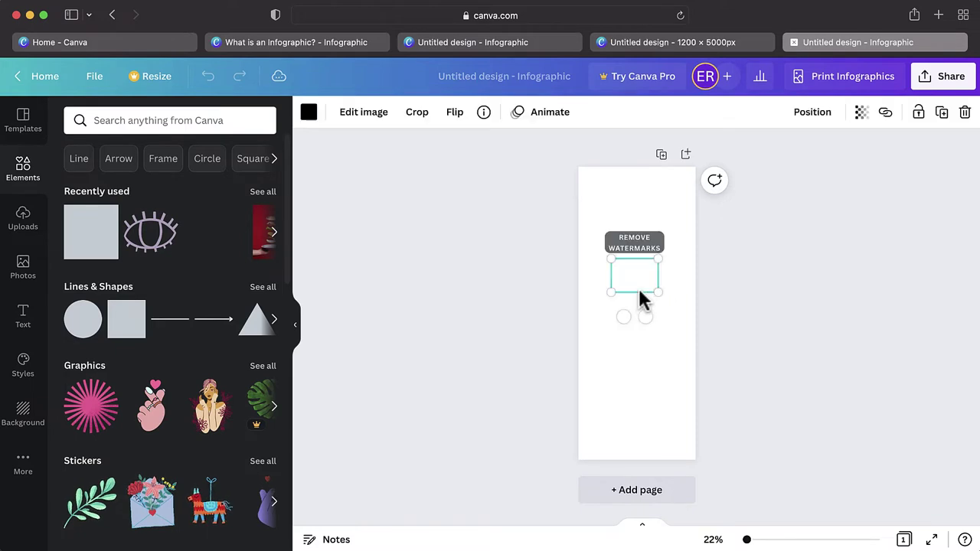
Step: Try a PDF Print download, which flags the brackets as a premium image
{"action": "left_click", "coordinate": [947, 81]}
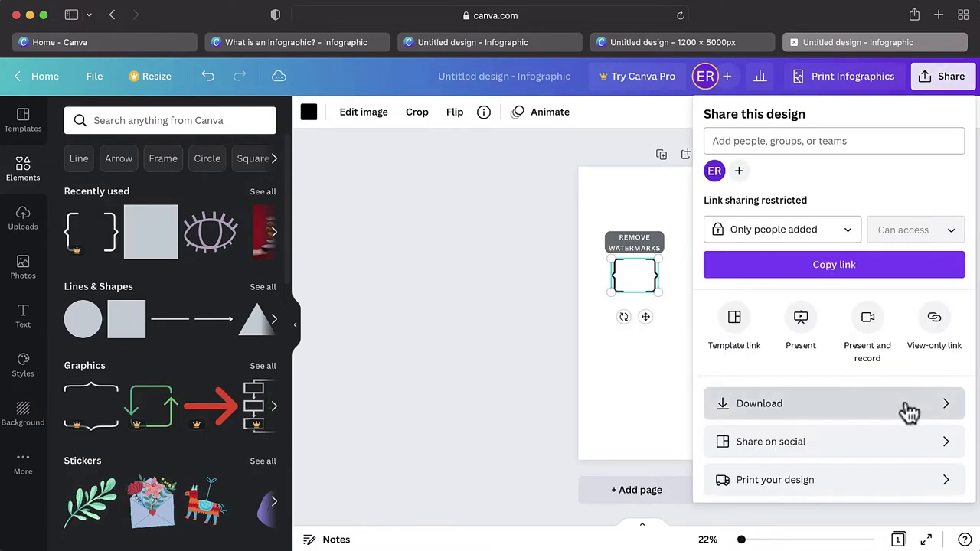
{"action": "left_click", "coordinate": [910, 412]}
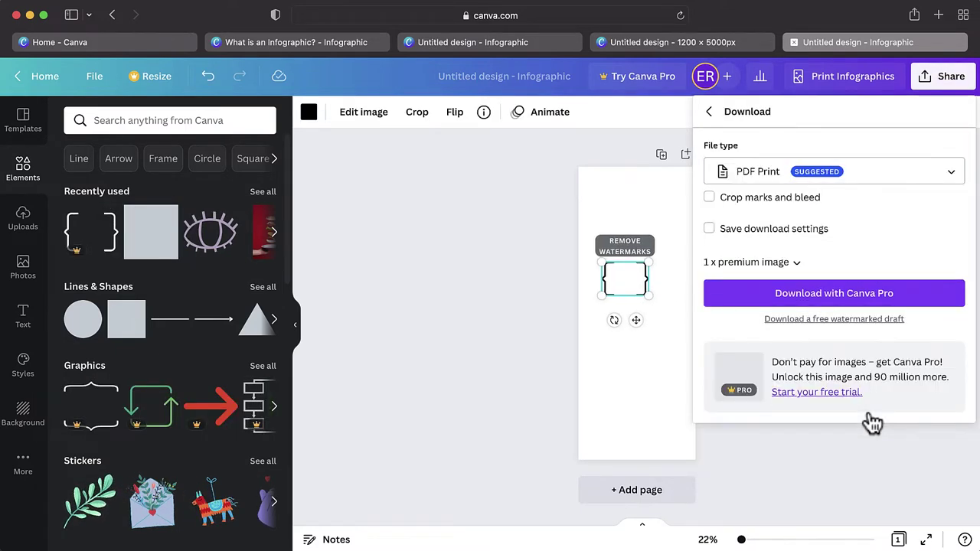
{"action": "left_click", "coordinate": [797, 262]}
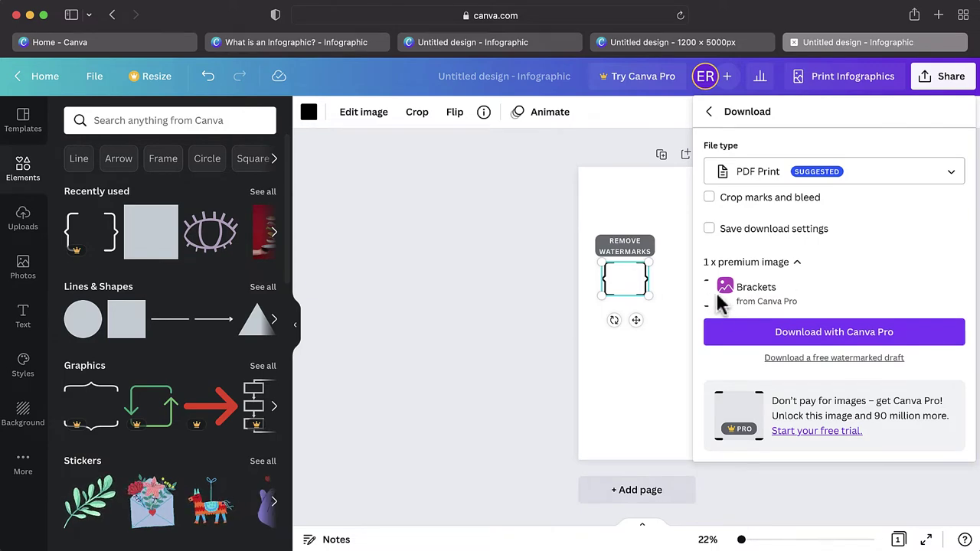
{"action": "left_click", "coordinate": [838, 337]}
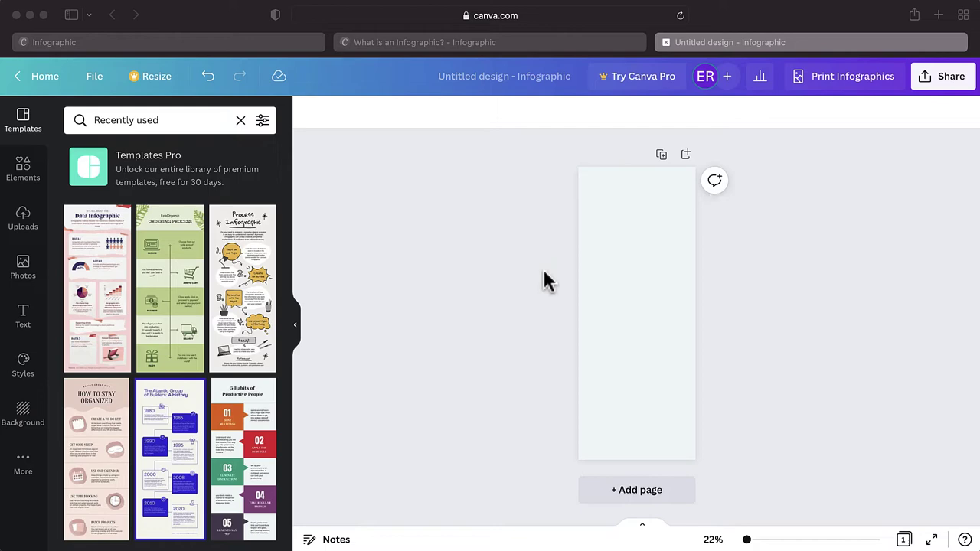
Step: Open the Background choices and try two solid colour page backgrounds
{"action": "left_click", "coordinate": [23, 414]}
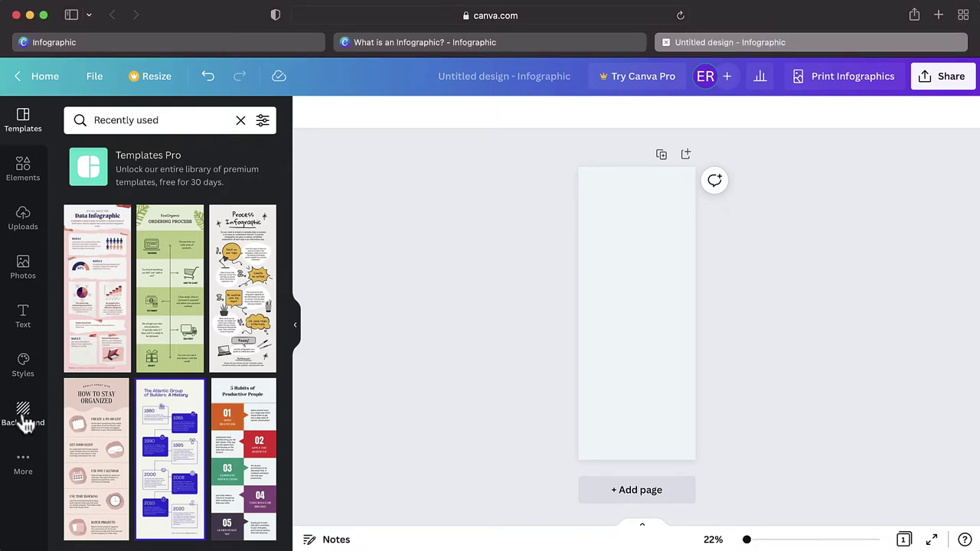
{"action": "left_click", "coordinate": [27, 423]}
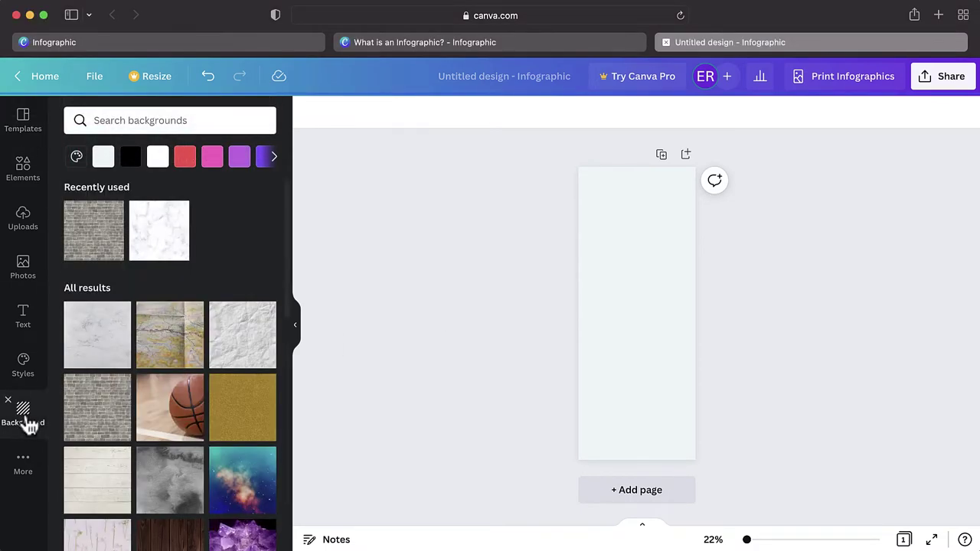
{"action": "left_click", "coordinate": [25, 469]}
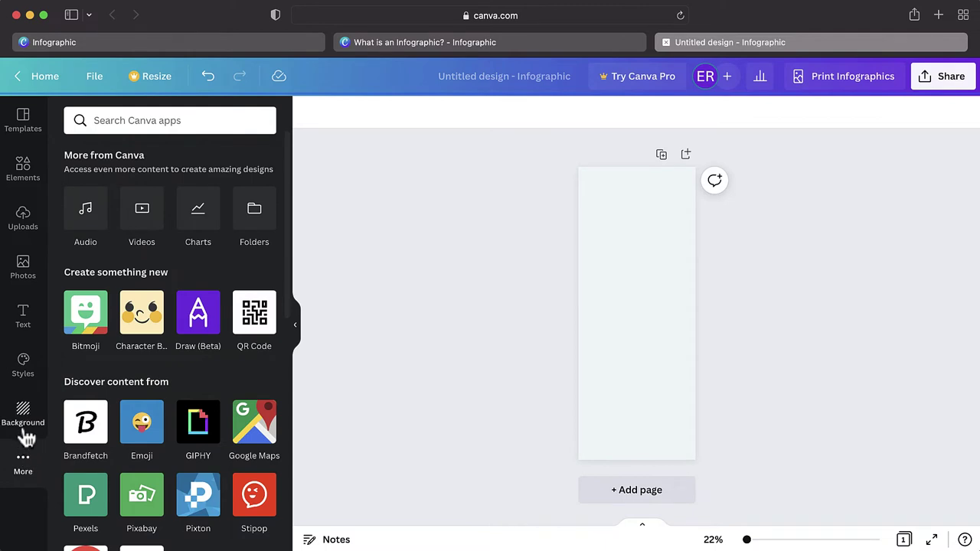
{"action": "left_click", "coordinate": [25, 433]}
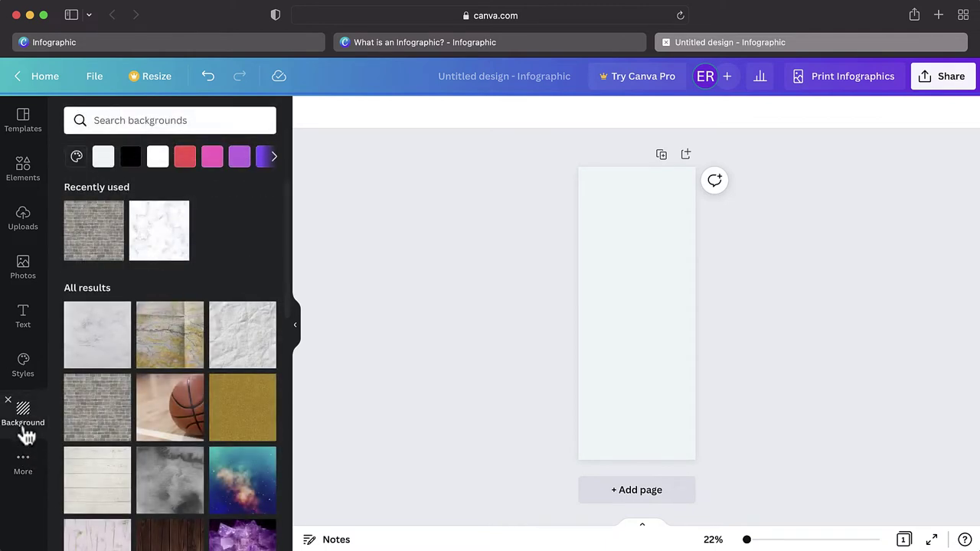
{"action": "left_click", "coordinate": [158, 156]}
{"action": "left_click", "coordinate": [186, 156]}
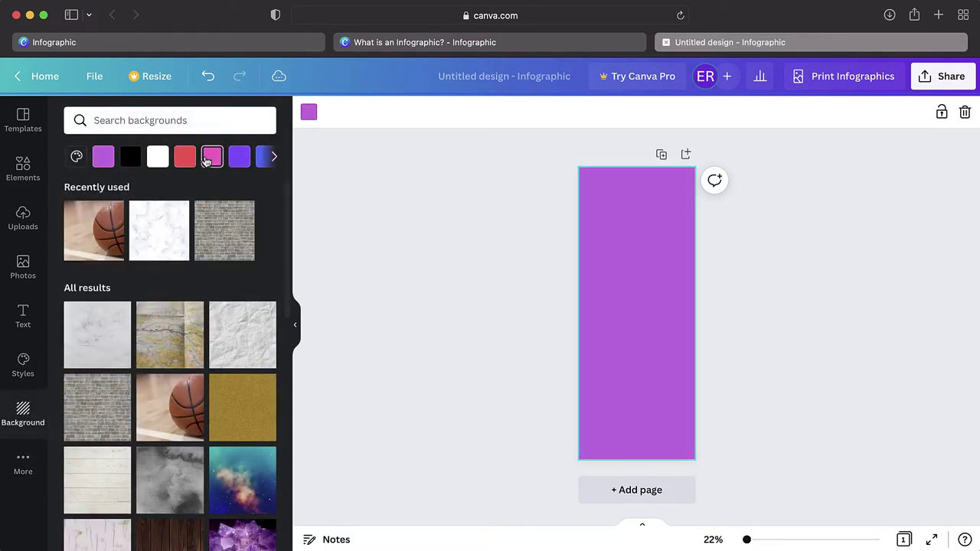
Step: Try marble, brick and basketball textures, shifting the basketball photo left within the page
{"action": "left_click", "coordinate": [178, 224]}
{"action": "left_click", "coordinate": [213, 234]}
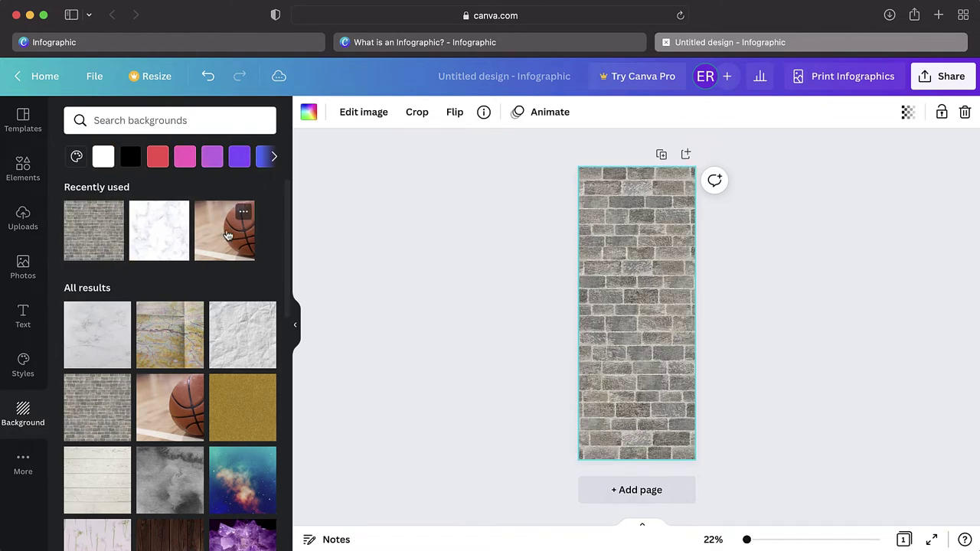
{"action": "left_click", "coordinate": [227, 236]}
{"action": "double_click", "coordinate": [633, 355]}
{"action": "left_click_drag", "start_coordinate": [632, 355], "coordinate": [508, 356]}
{"action": "left_click", "coordinate": [833, 365]}
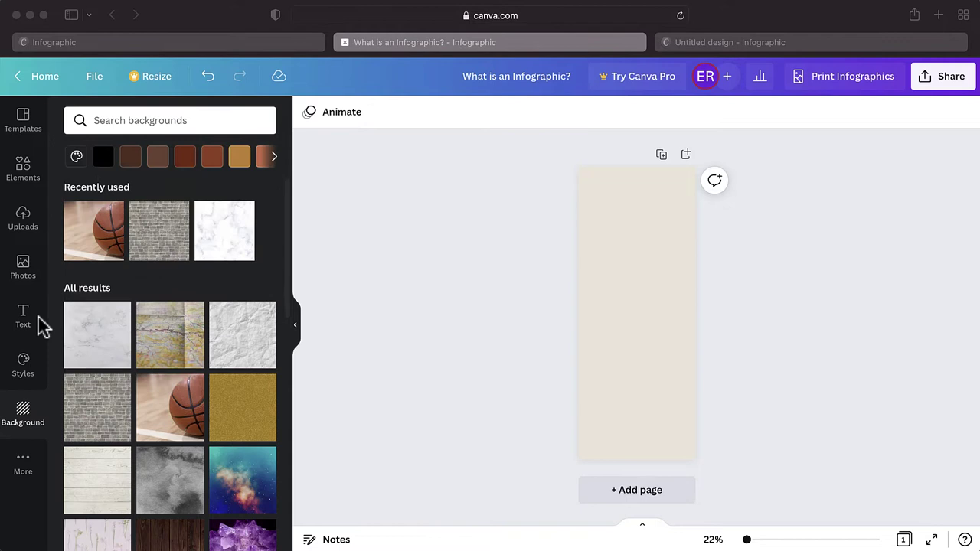
Step: Add a subheading reading 'What is an Infographic?' and move it to the page top
{"action": "left_click", "coordinate": [30, 325]}
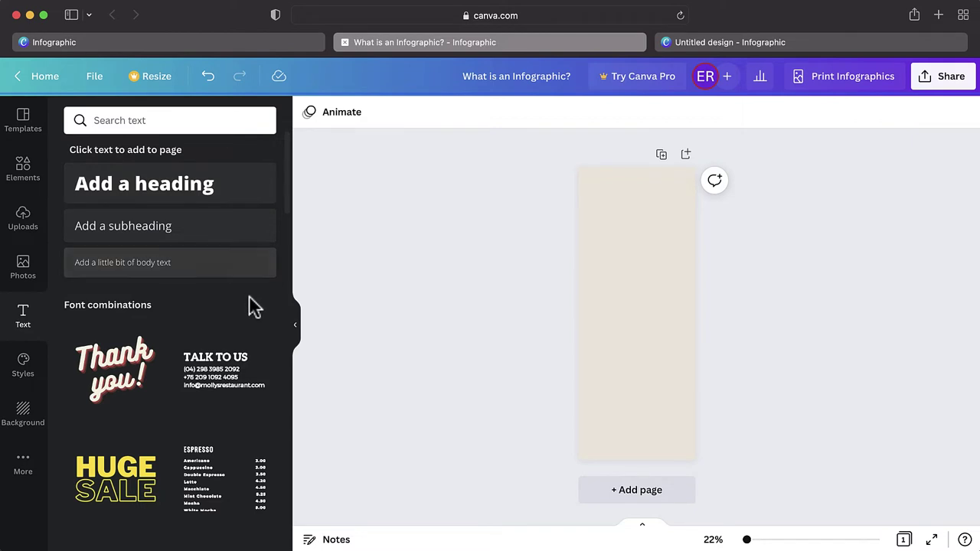
{"action": "scroll", "coordinate": [259, 324], "scroll_direction": "down", "scroll_amount": 3}
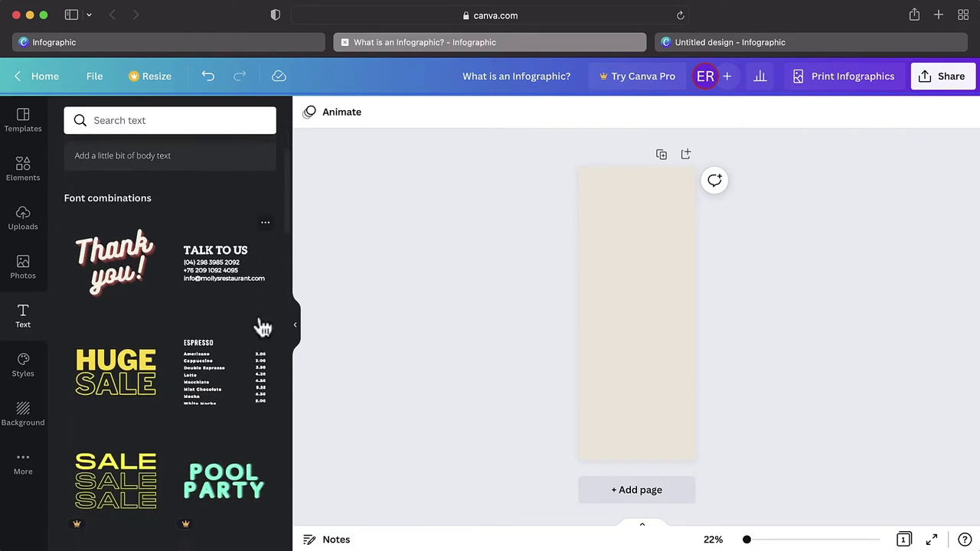
{"action": "scroll", "coordinate": [262, 328], "scroll_direction": "down", "scroll_amount": 8}
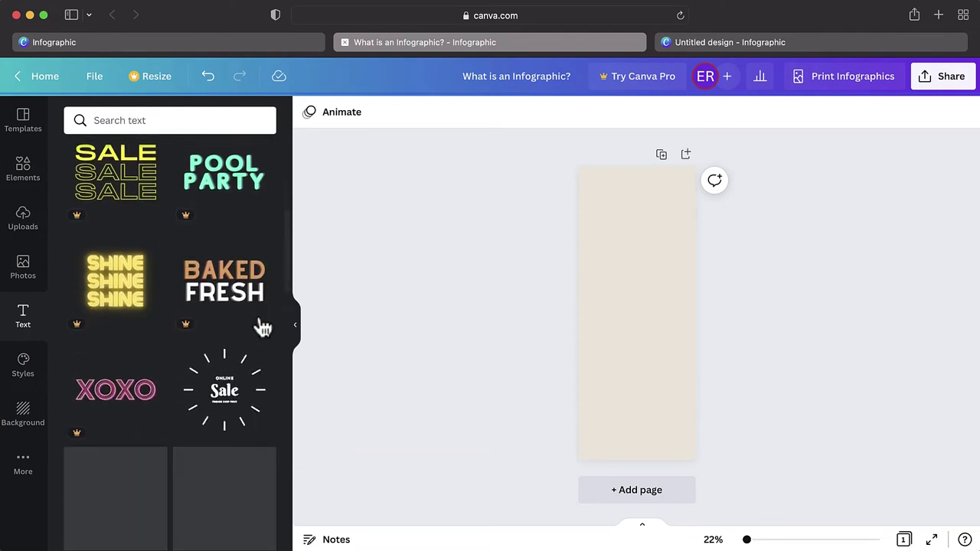
{"action": "scroll", "coordinate": [262, 328], "scroll_direction": "down", "scroll_amount": 9}
{"action": "scroll", "coordinate": [259, 324], "scroll_direction": "up", "scroll_amount": 8}
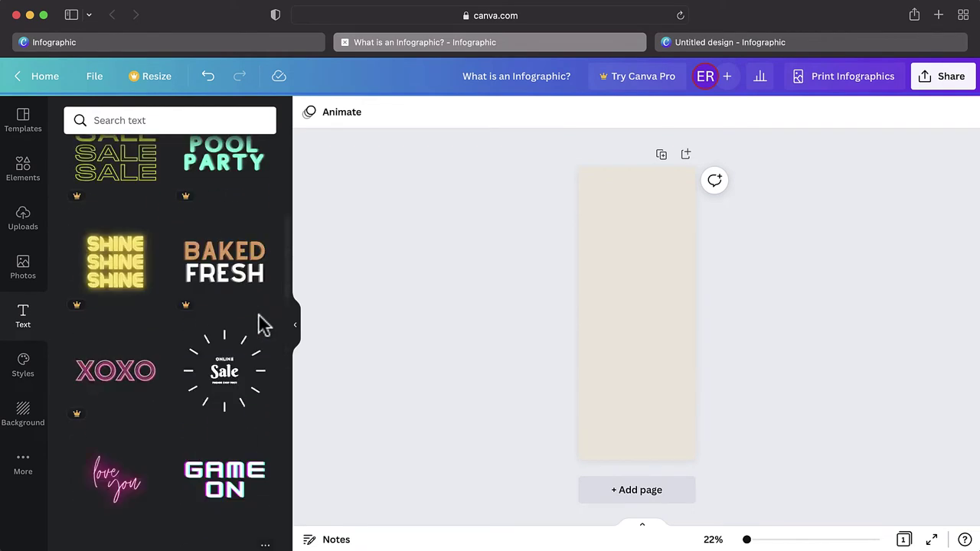
{"action": "scroll", "coordinate": [259, 324], "scroll_direction": "up", "scroll_amount": 10}
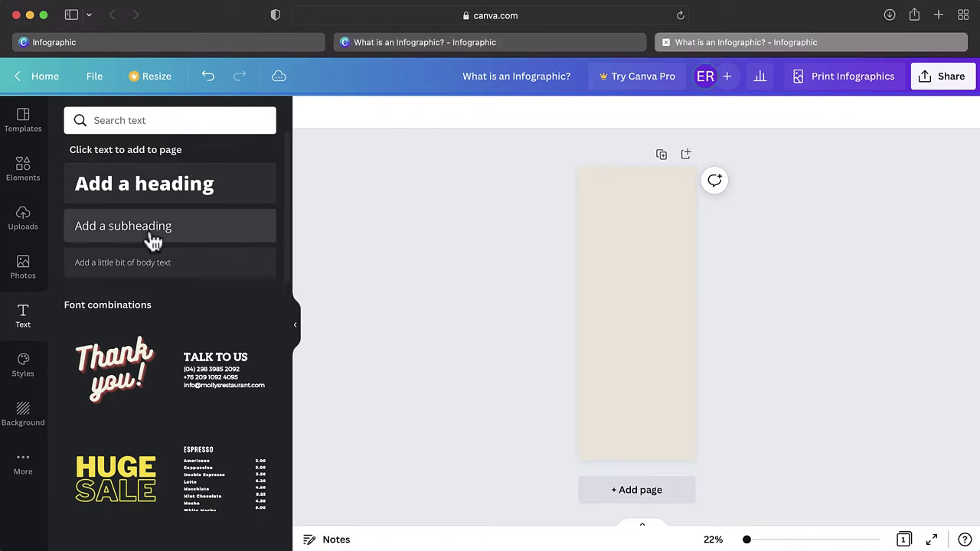
{"action": "left_click", "coordinate": [211, 235]}
{"action": "type", "text": "What is an Infographic?"}
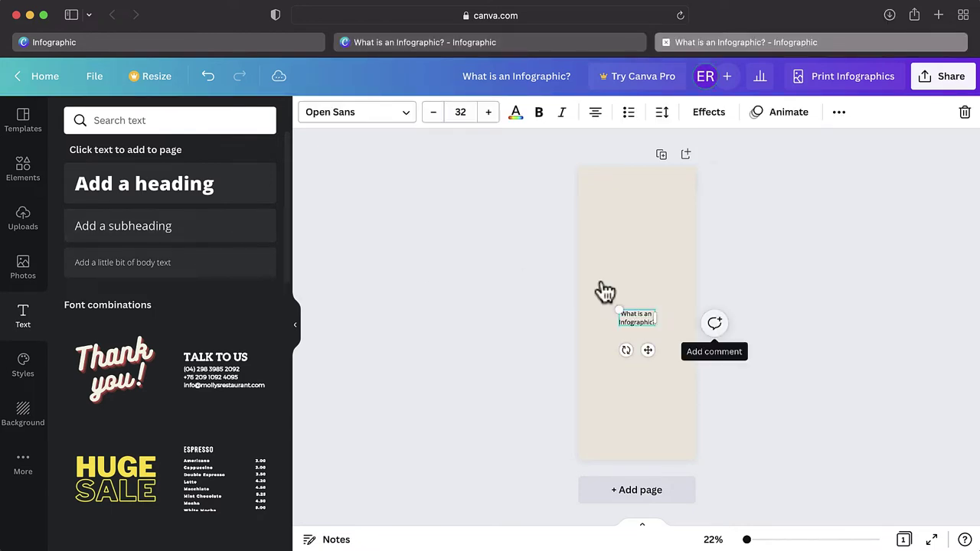
{"action": "left_click_drag", "start_coordinate": [646, 348], "coordinate": [648, 223]}
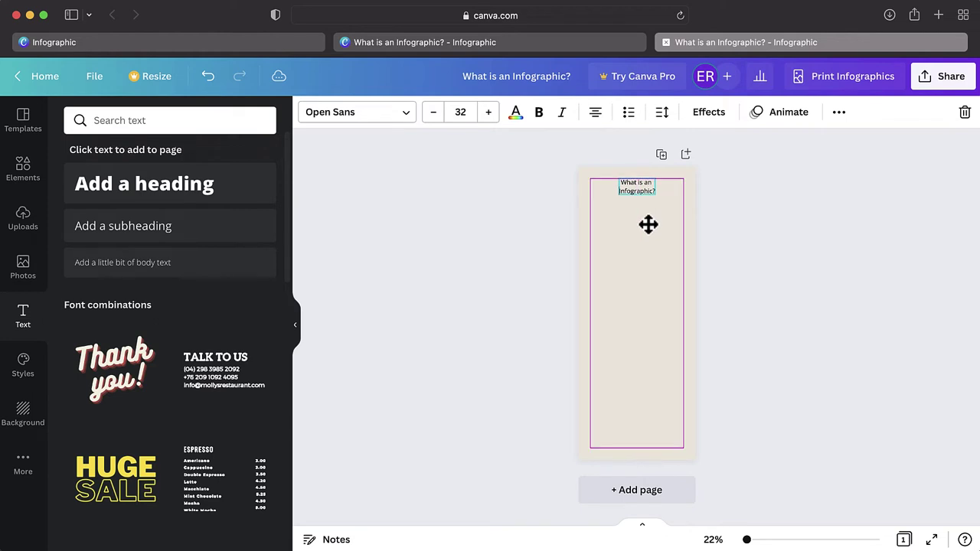
Step: Apply the Roxborough/Montserrat style and shuffle its palette until the page is light beige
{"action": "left_click", "coordinate": [24, 371]}
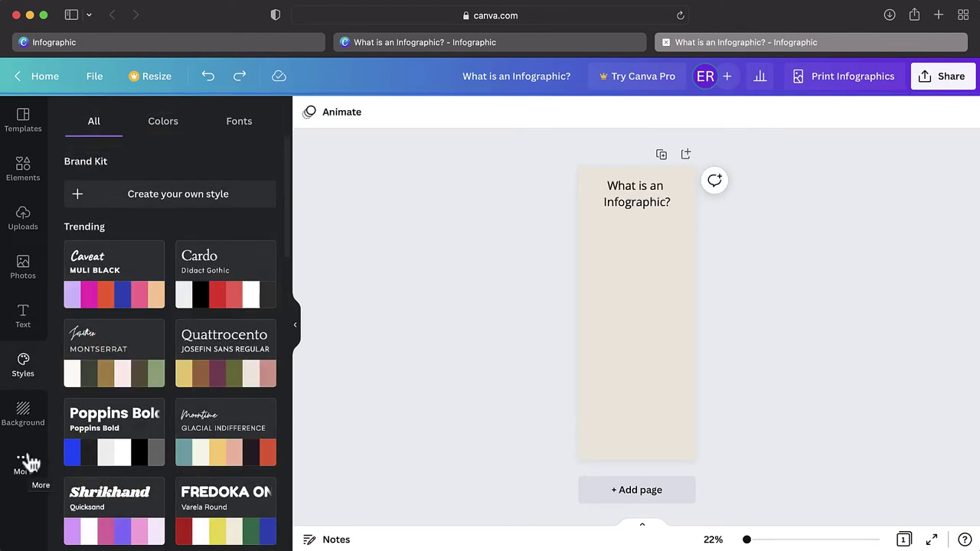
{"action": "scroll", "coordinate": [268, 233], "scroll_direction": "down", "scroll_amount": 5}
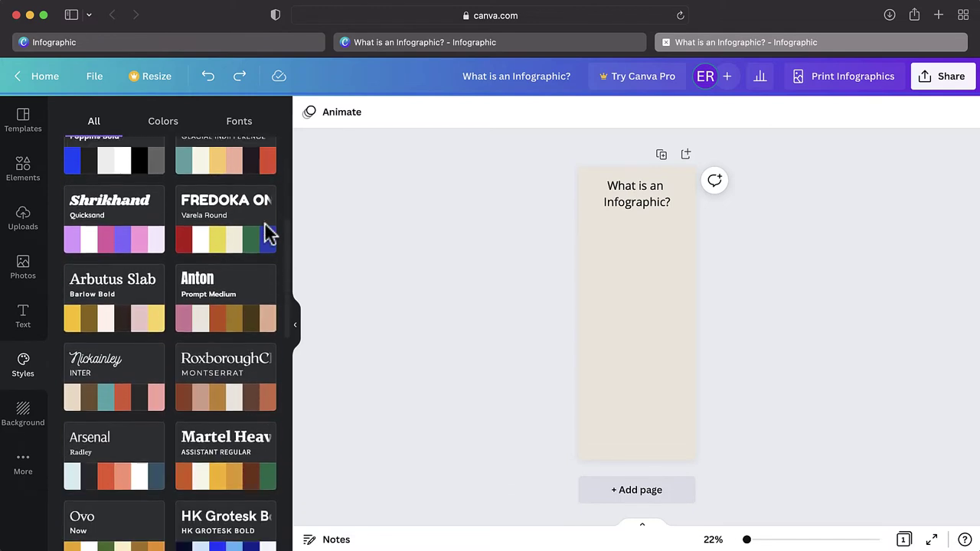
{"action": "scroll", "coordinate": [268, 233], "scroll_direction": "down", "scroll_amount": 12}
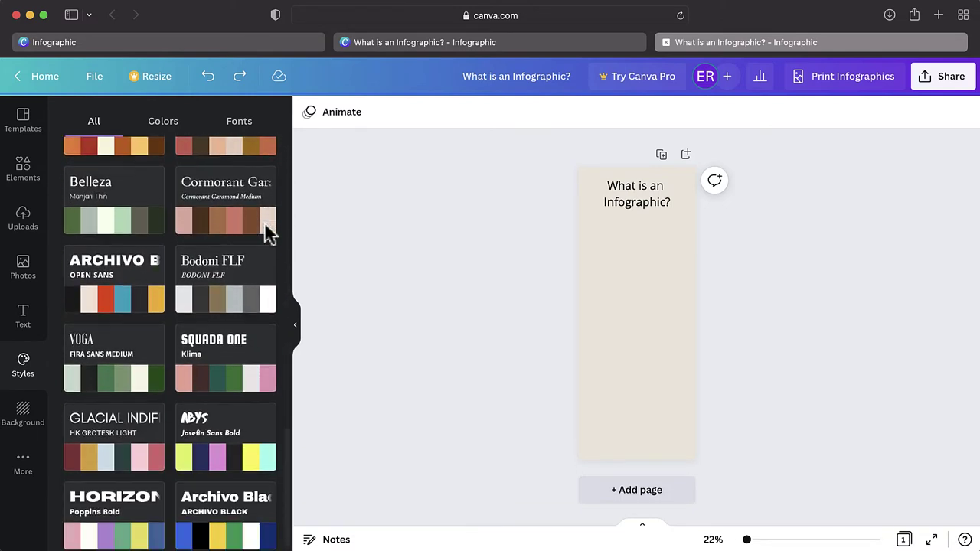
{"action": "scroll", "coordinate": [268, 232], "scroll_direction": "up", "scroll_amount": 6}
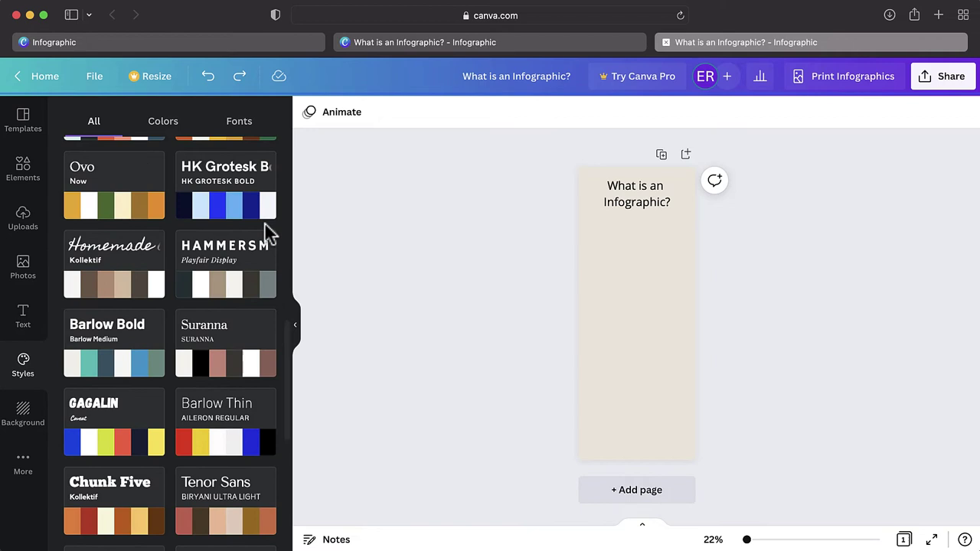
{"action": "scroll", "coordinate": [265, 224], "scroll_direction": "up", "scroll_amount": 5}
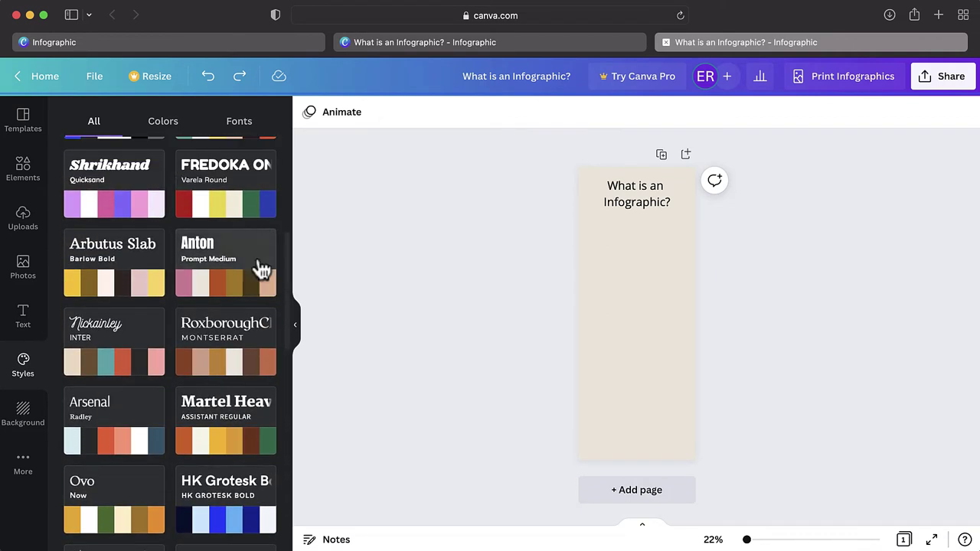
{"action": "left_click", "coordinate": [253, 344]}
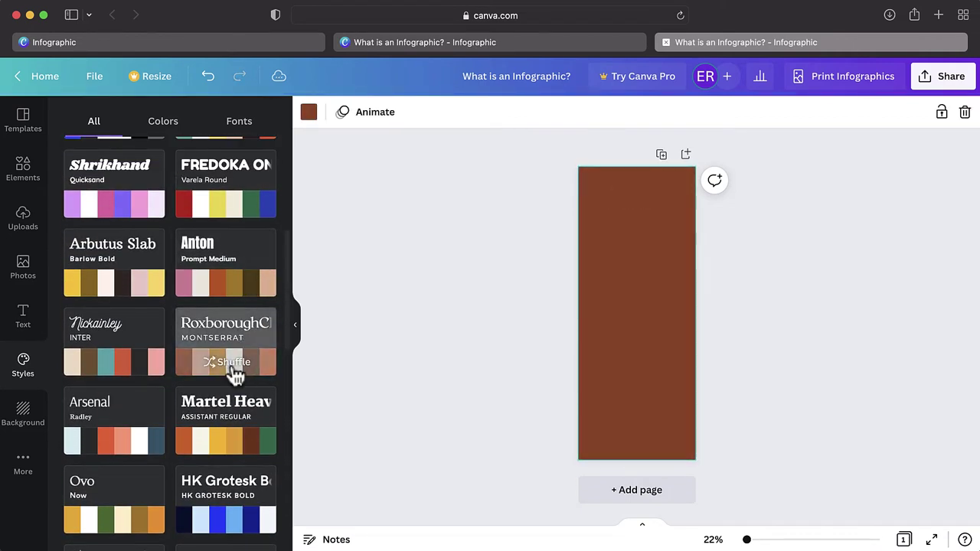
{"action": "left_click", "coordinate": [234, 367]}
{"action": "left_click", "coordinate": [234, 368]}
{"action": "left_click", "coordinate": [234, 368]}
{"action": "left_click", "coordinate": [234, 367]}
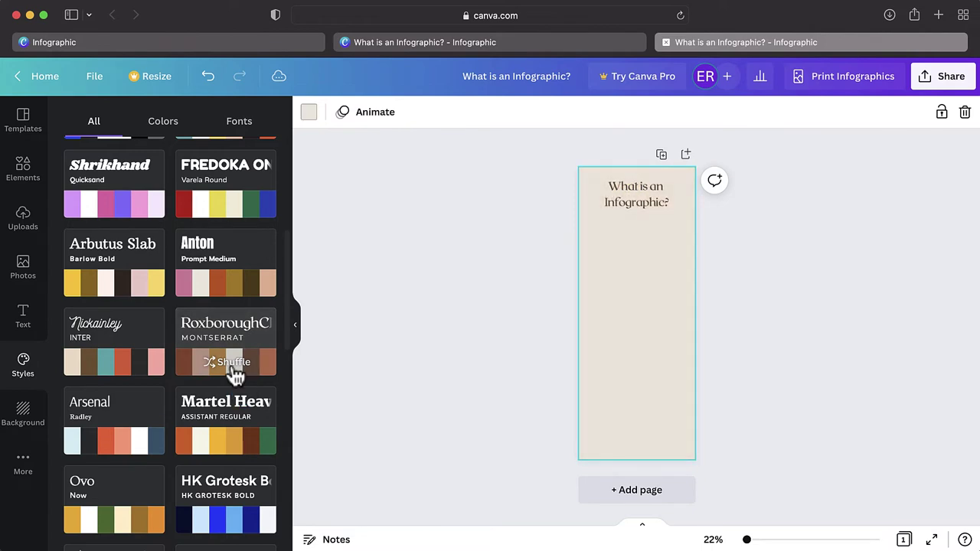
Step: Browse the Colors, Fonts and All style tabs
{"action": "scroll", "coordinate": [235, 373], "scroll_direction": "up", "scroll_amount": 5}
{"action": "left_click", "coordinate": [165, 135]}
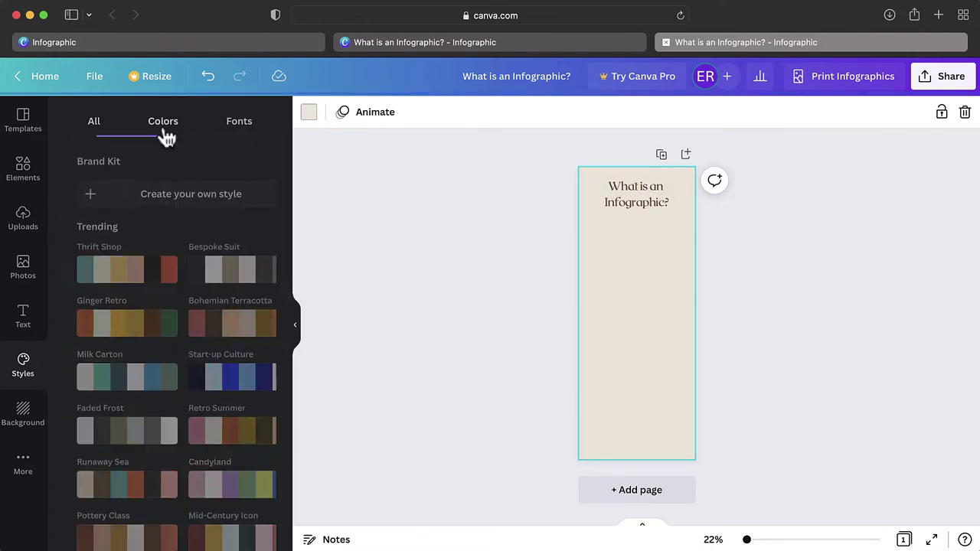
{"action": "left_click", "coordinate": [237, 135]}
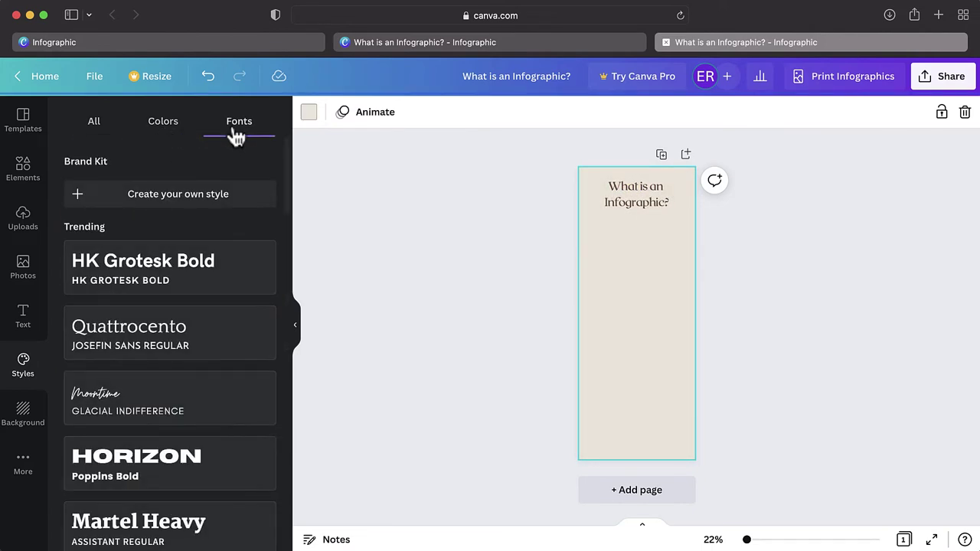
{"action": "left_click", "coordinate": [105, 134]}
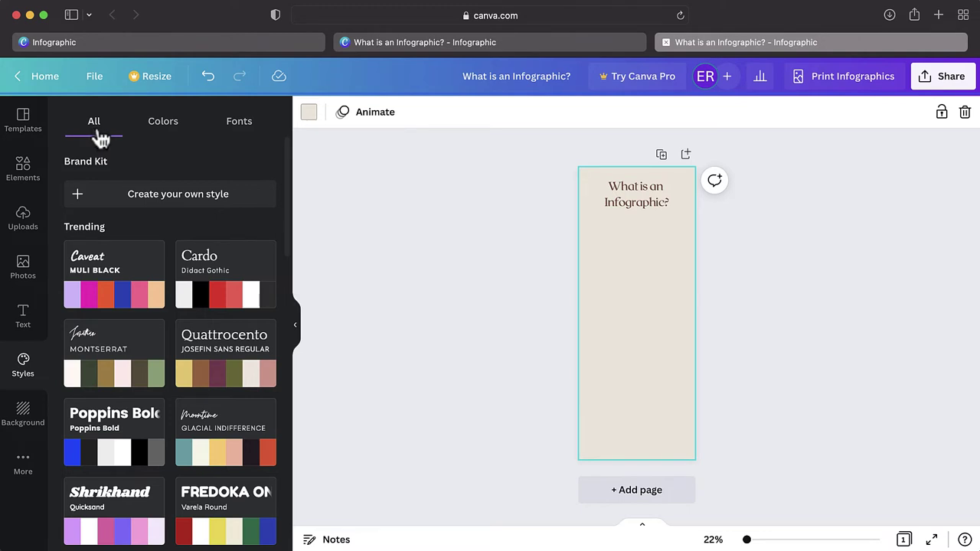
Step: Select the title and look over its text effects and extra formatting options
{"action": "left_click", "coordinate": [629, 203]}
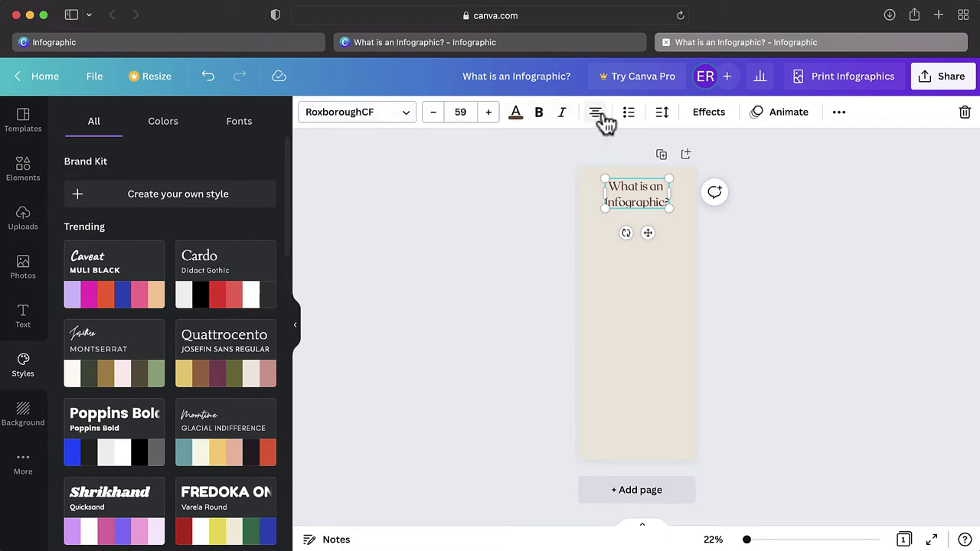
{"action": "left_click", "coordinate": [709, 113]}
{"action": "left_click", "coordinate": [720, 115]}
{"action": "left_click", "coordinate": [840, 114]}
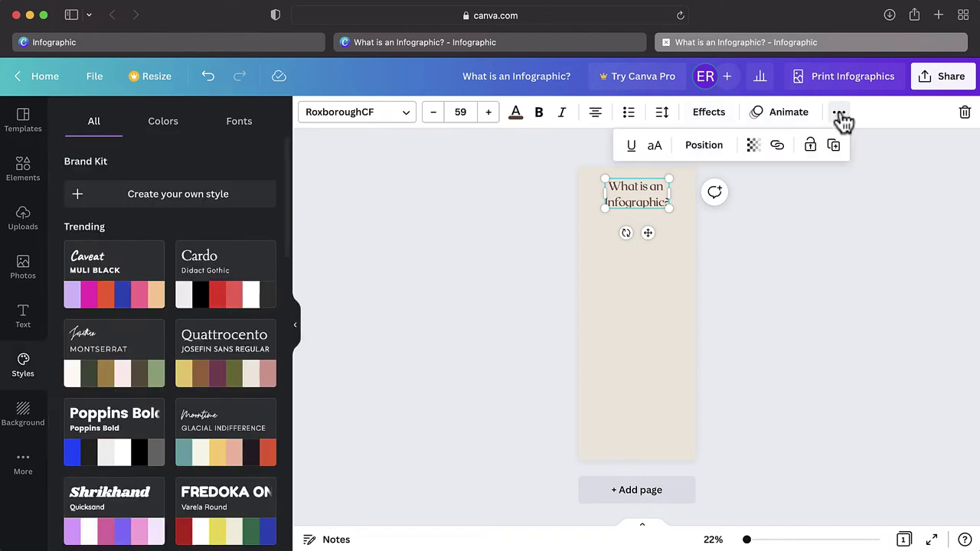
{"action": "left_click", "coordinate": [840, 115]}
Step: Try the Caveat, Cardo, Quattrocento and Poppins Bold styles, settling on Anton
{"action": "left_click", "coordinate": [123, 275]}
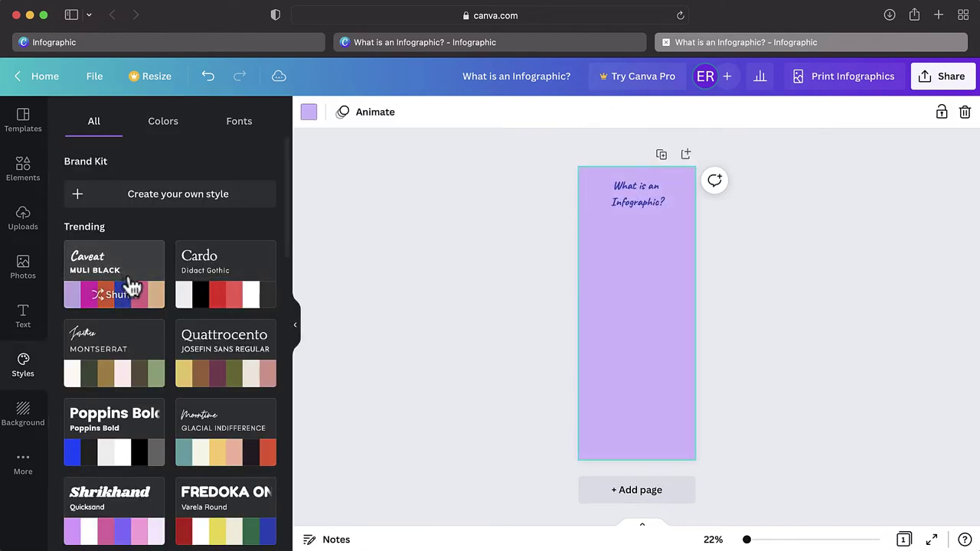
{"action": "left_click", "coordinate": [258, 270]}
{"action": "left_click", "coordinate": [240, 356]}
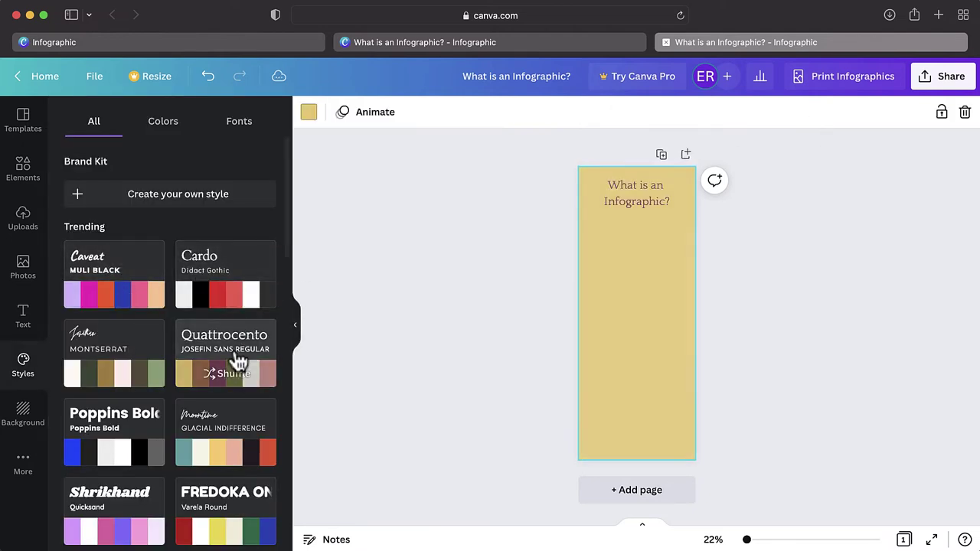
{"action": "left_click", "coordinate": [142, 433]}
{"action": "scroll", "coordinate": [178, 397], "scroll_direction": "down", "scroll_amount": 3}
{"action": "left_click", "coordinate": [221, 467]}
{"action": "scroll", "coordinate": [220, 452], "scroll_direction": "down", "scroll_amount": 4}
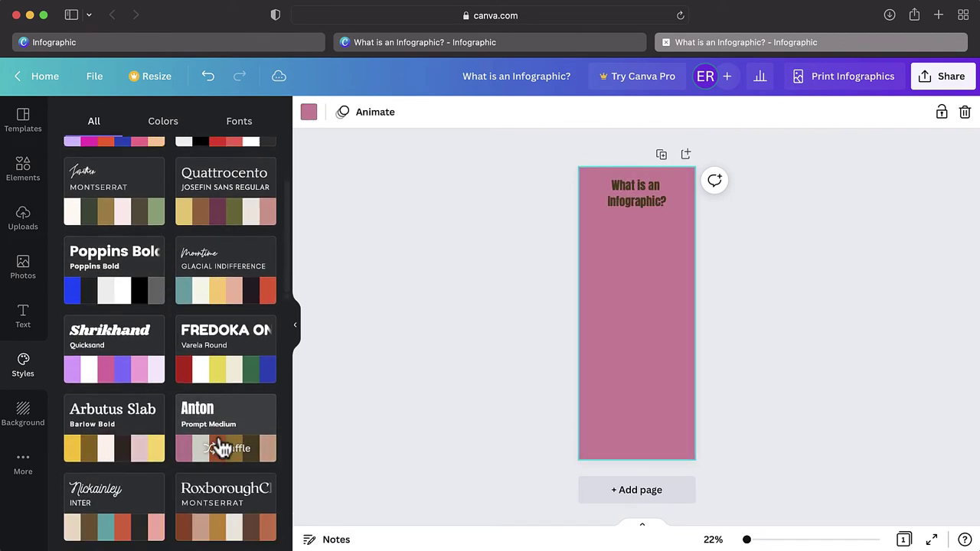
Step: Reapply the RoxboroughCF style, then scroll the Elements library down to Charts and Tables
{"action": "left_click", "coordinate": [228, 409]}
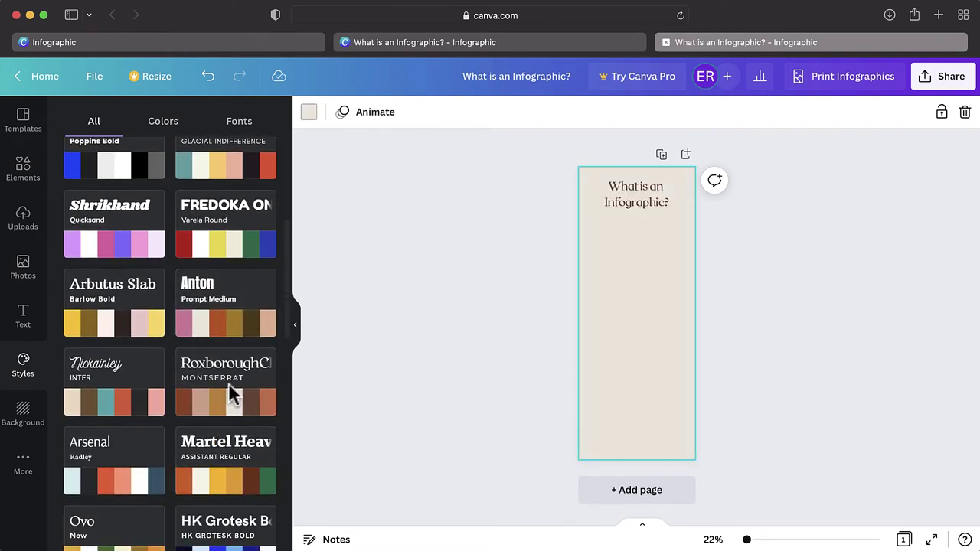
{"action": "left_click", "coordinate": [23, 172]}
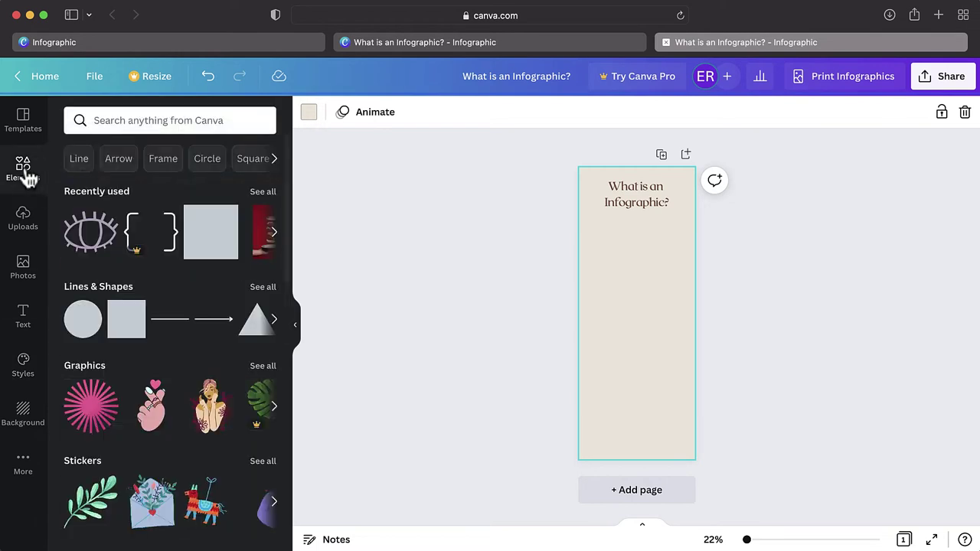
{"action": "scroll", "coordinate": [291, 191], "scroll_direction": "down", "scroll_amount": 2}
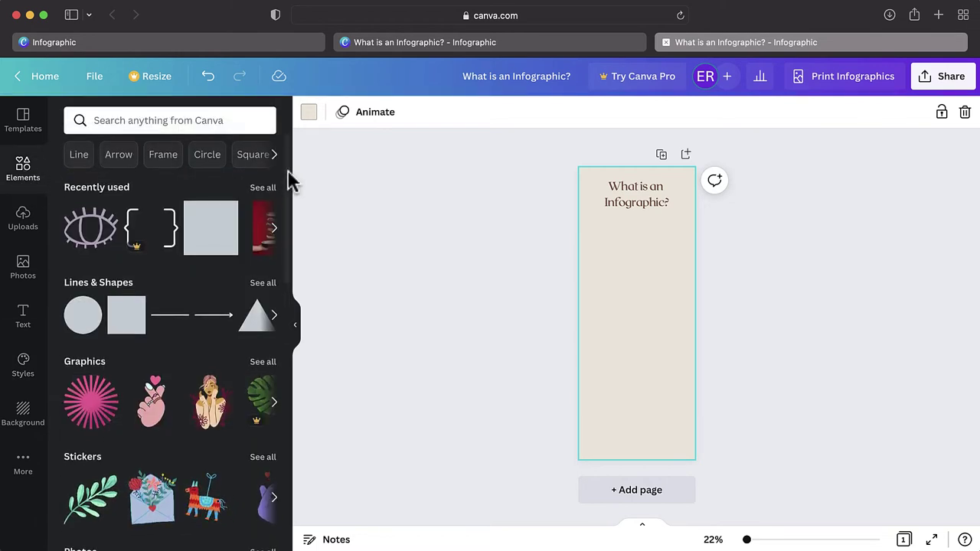
{"action": "left_click_drag", "start_coordinate": [288, 188], "coordinate": [298, 482]}
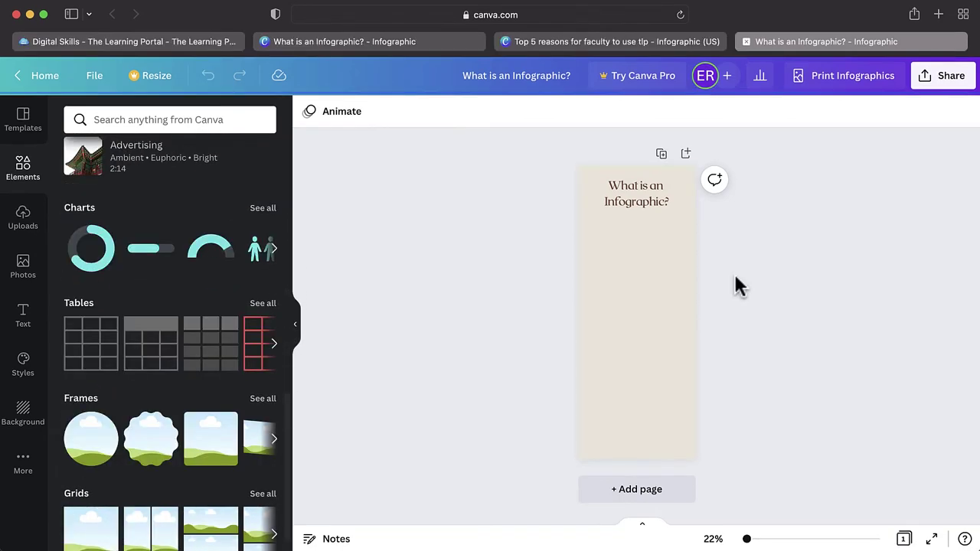
Step: On The Learning Portal, open the Find Media guide and view its Audio and Video Clips lists
{"action": "left_click", "coordinate": [197, 41]}
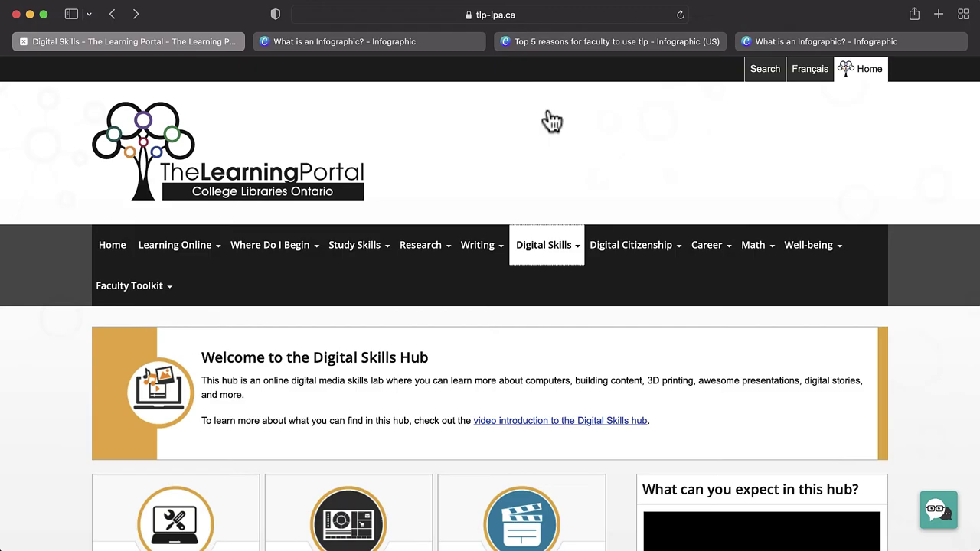
{"action": "left_click_drag", "start_coordinate": [977, 193], "coordinate": [976, 454]}
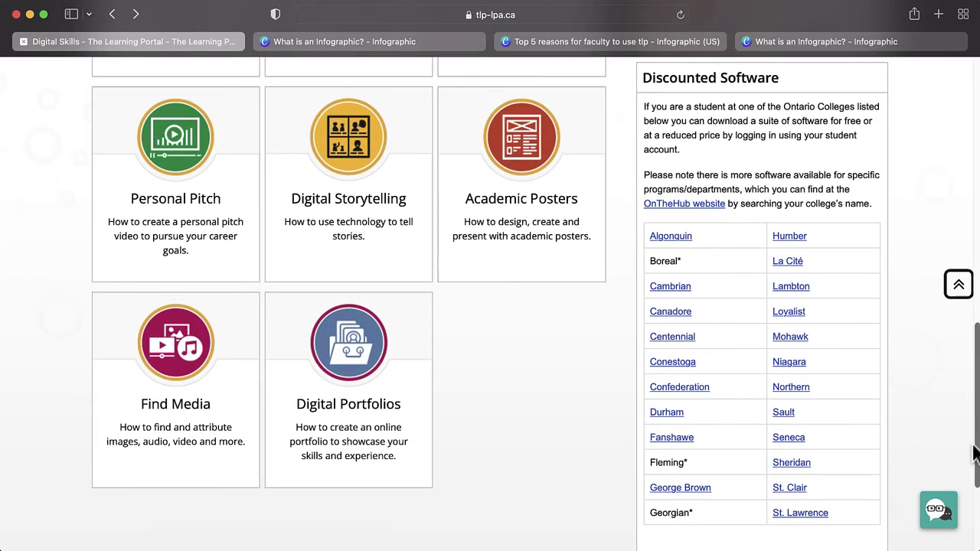
{"action": "left_click", "coordinate": [354, 482]}
{"action": "mouse_move", "coordinate": [976, 230]}
{"action": "left_mouse_down"}
{"action": "mouse_move", "coordinate": [978, 422]}
{"action": "mouse_move", "coordinate": [977, 278]}
{"action": "left_mouse_up"}
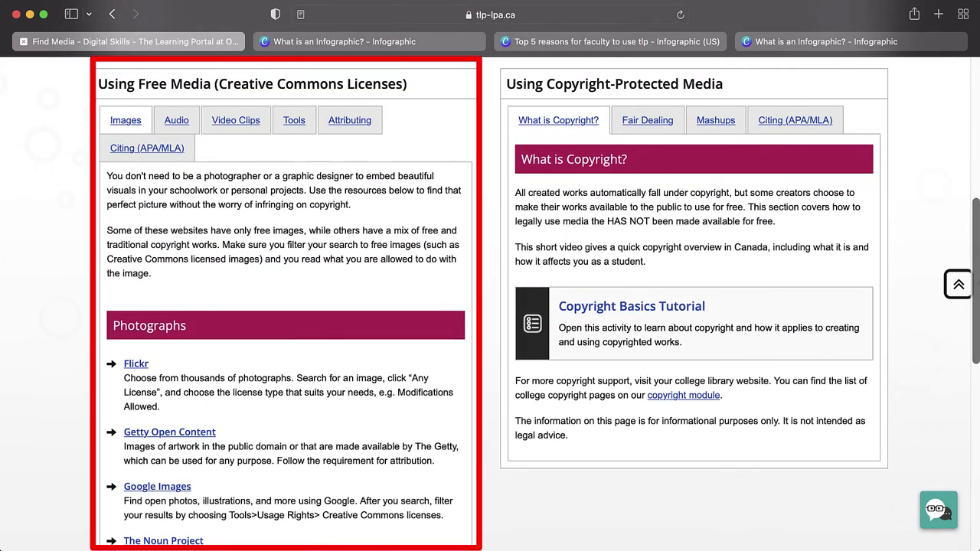
{"action": "left_click", "coordinate": [176, 121]}
{"action": "left_click", "coordinate": [244, 120]}
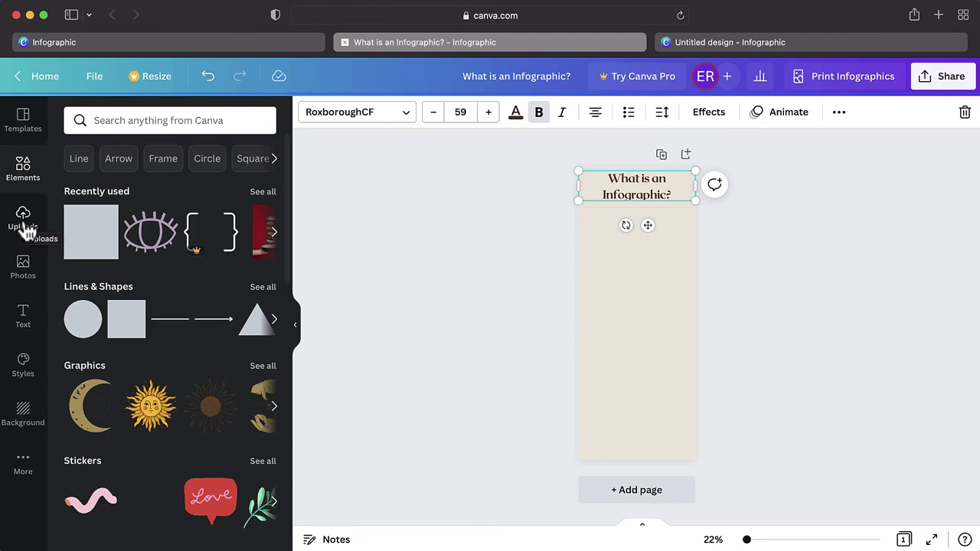
{"action": "left_click", "coordinate": [28, 230]}
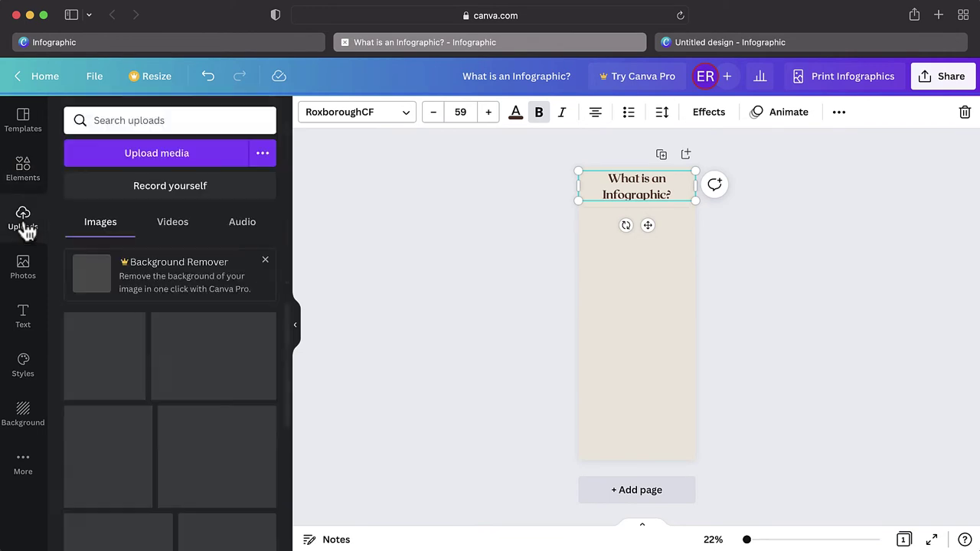
{"action": "left_click", "coordinate": [195, 154]}
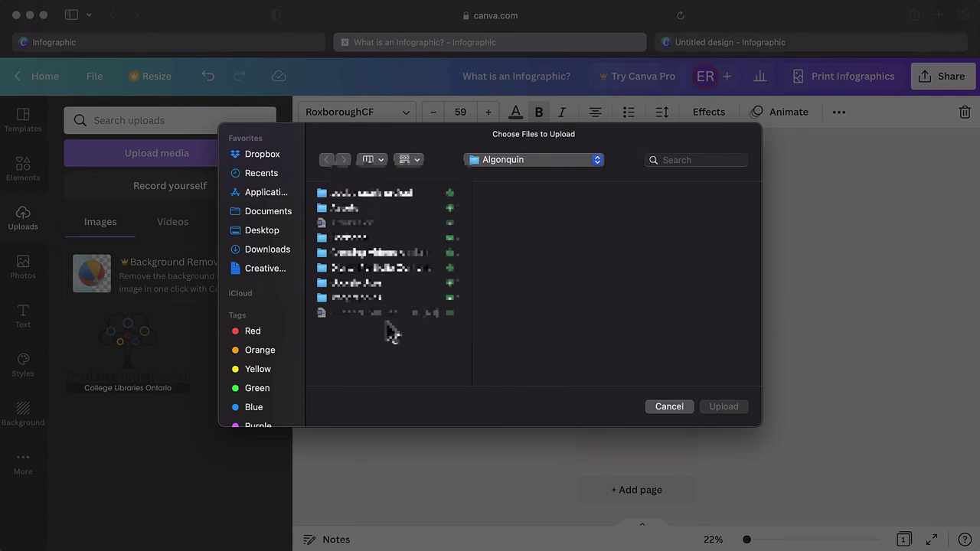
{"action": "left_click", "coordinate": [670, 406]}
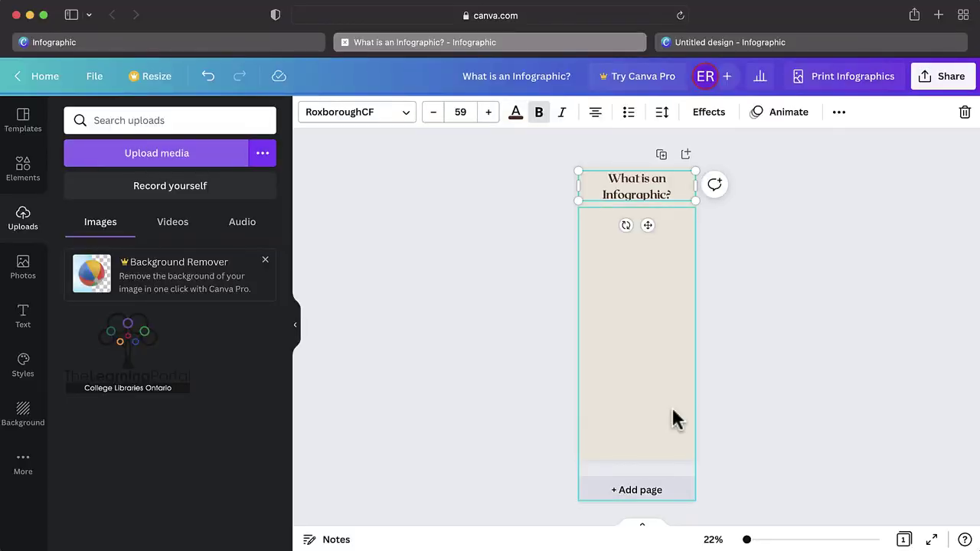
{"action": "left_click", "coordinate": [23, 170]}
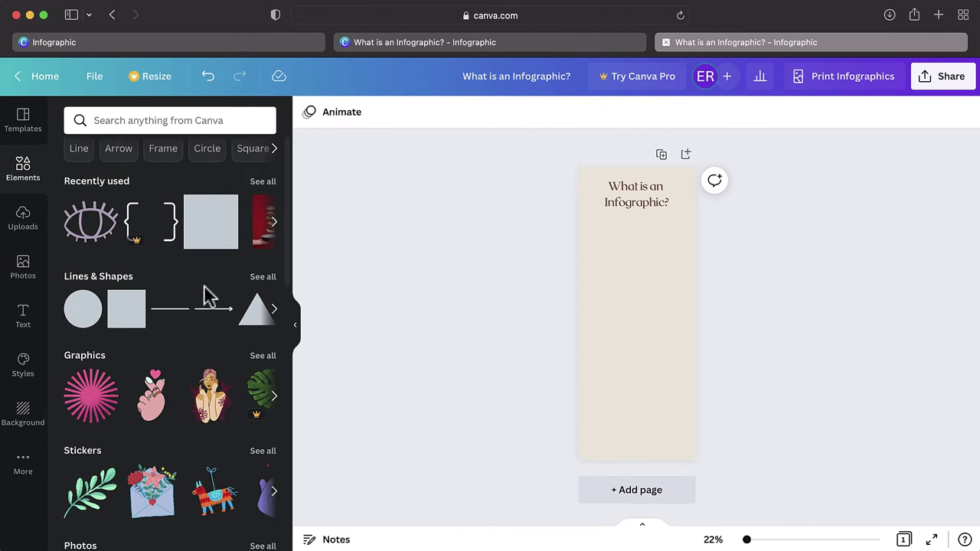
Step: Add the eye line-drawing graphic from recently used Graphics to the middle of the page
{"action": "scroll", "coordinate": [206, 297], "scroll_direction": "down", "scroll_amount": 5}
{"action": "scroll", "coordinate": [204, 296], "scroll_direction": "up", "scroll_amount": 5}
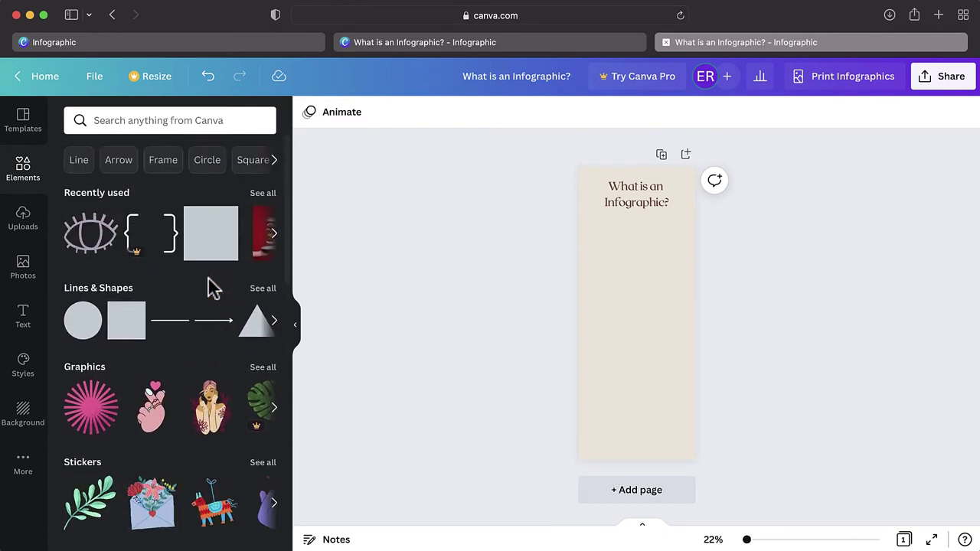
{"action": "left_click", "coordinate": [263, 367]}
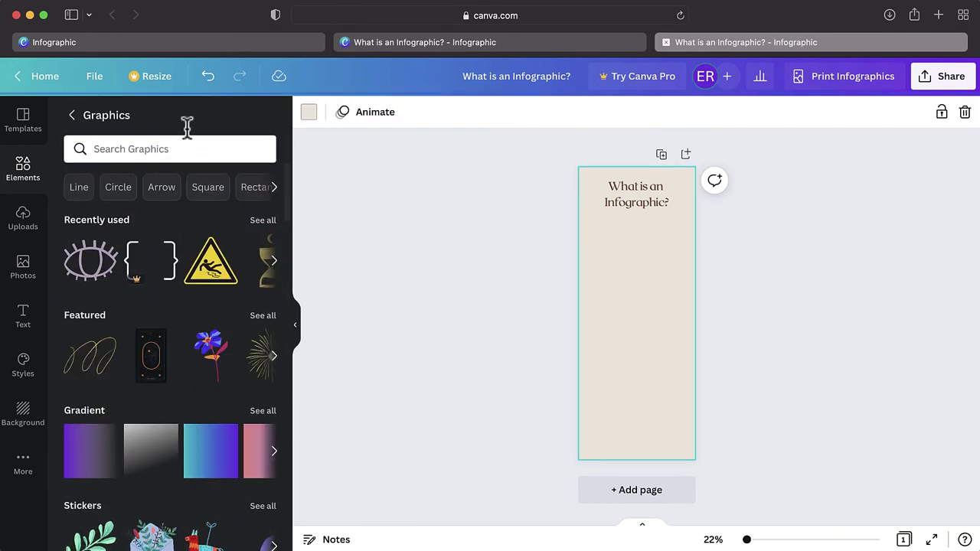
{"action": "left_click", "coordinate": [164, 149]}
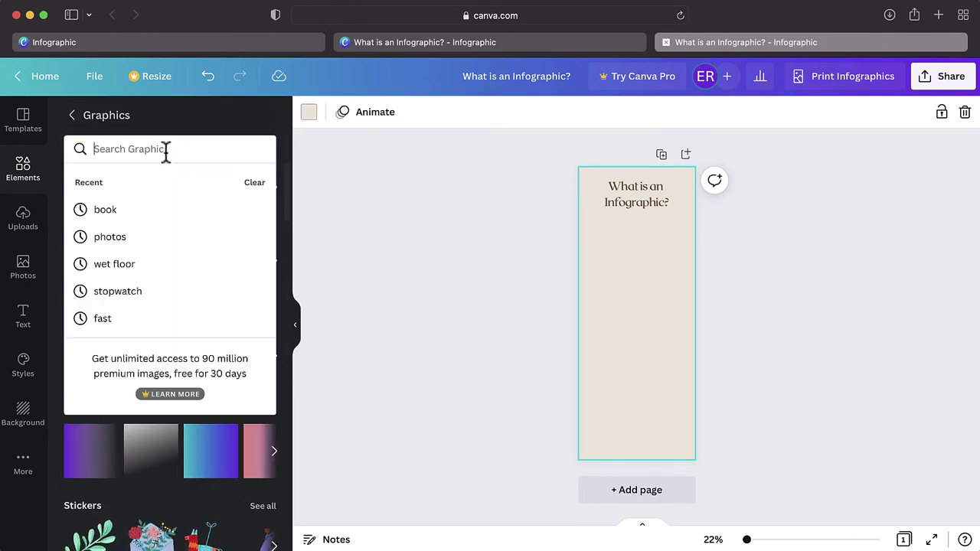
{"action": "left_click", "coordinate": [153, 218]}
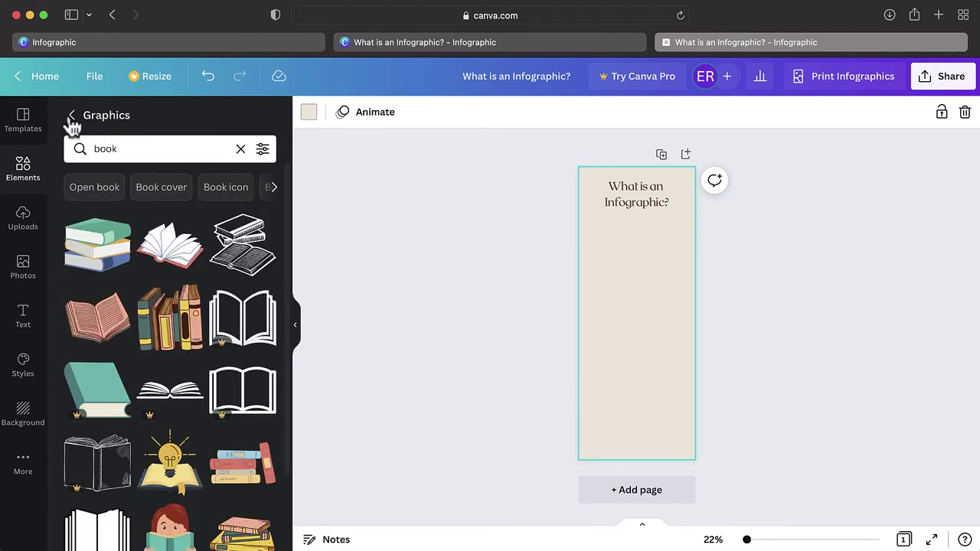
{"action": "left_click", "coordinate": [71, 116]}
{"action": "left_click", "coordinate": [153, 242]}
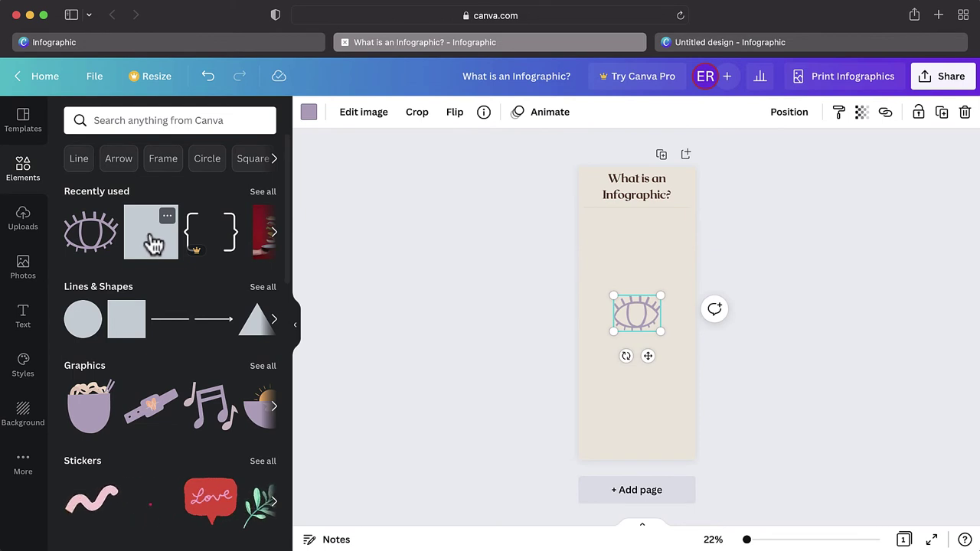
Step: Delete the eye graphic and add a Progress bar from the Charts elements
{"action": "key", "text": "Delete"}
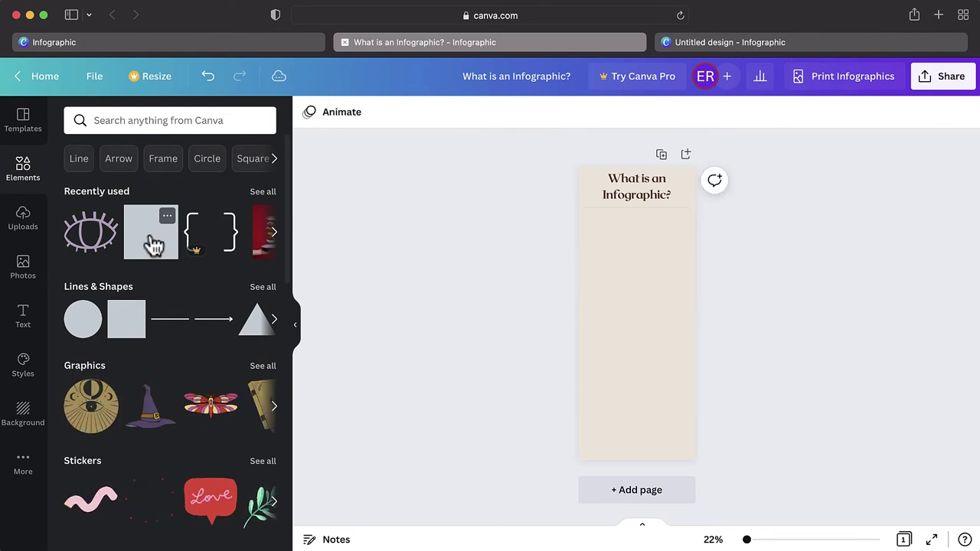
{"action": "scroll", "coordinate": [153, 243], "scroll_direction": "down", "scroll_amount": 10}
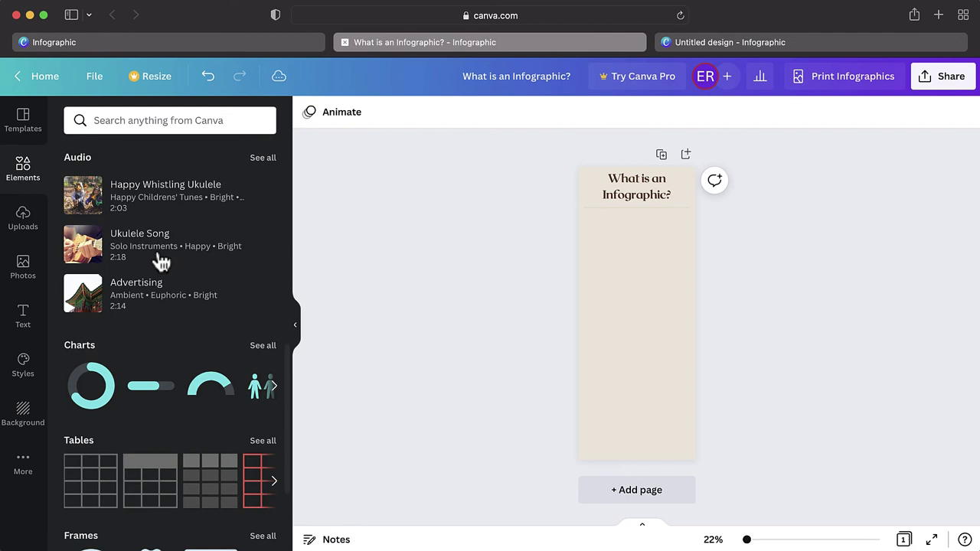
{"action": "scroll", "coordinate": [161, 261], "scroll_direction": "down", "scroll_amount": 3}
{"action": "left_click", "coordinate": [263, 258]}
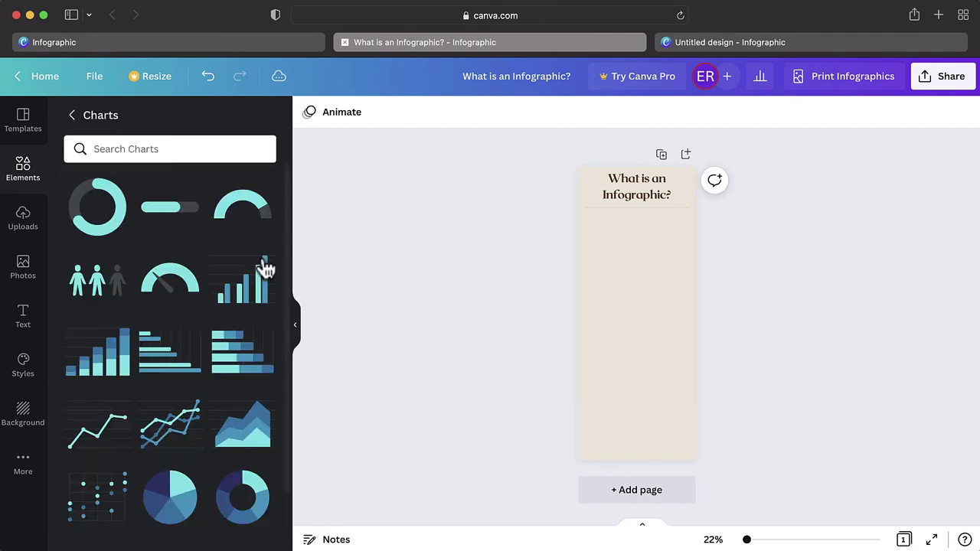
{"action": "left_click", "coordinate": [172, 218]}
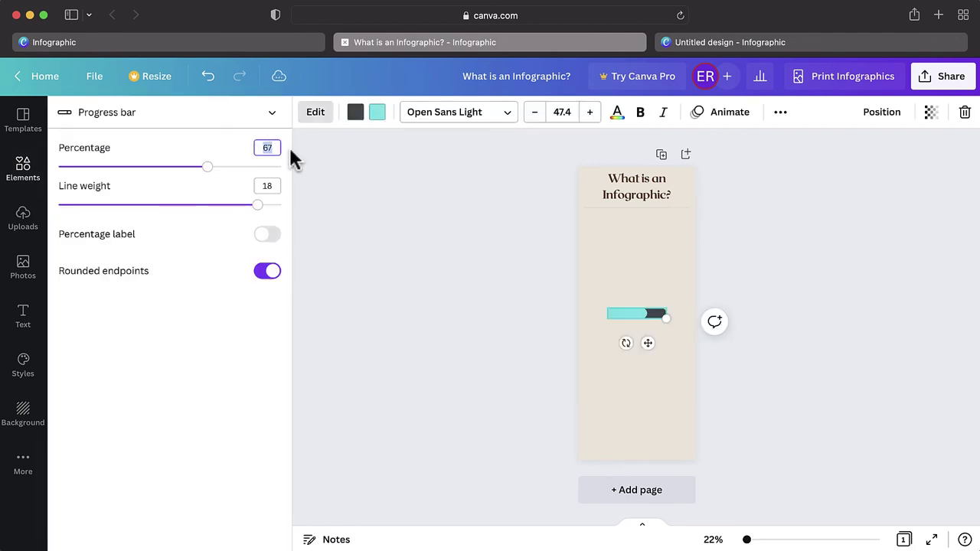
Step: Set the progress bar to 80% with a percentage label, then delete it
{"action": "type", "text": "80"}
{"action": "key", "text": "Return"}
{"action": "left_click", "coordinate": [266, 235]}
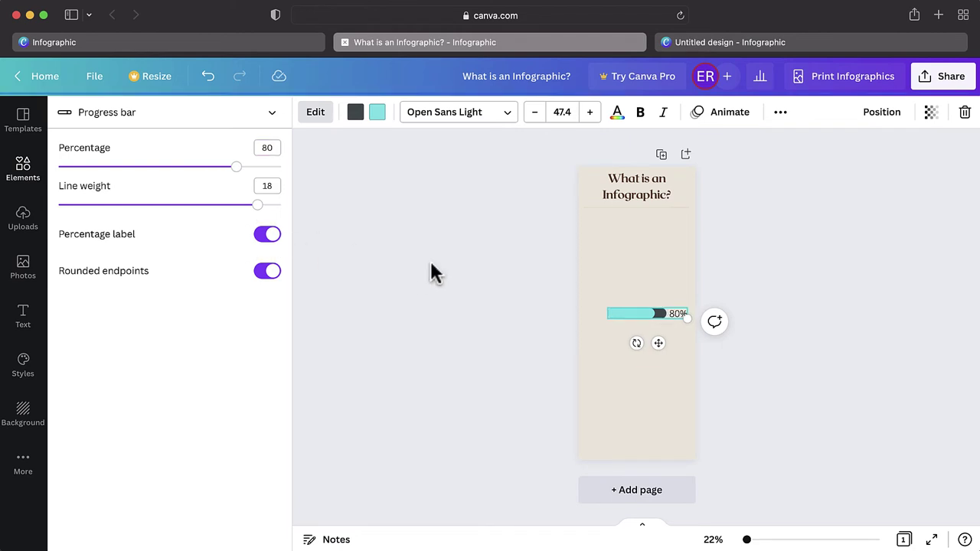
{"action": "key", "text": "Delete"}
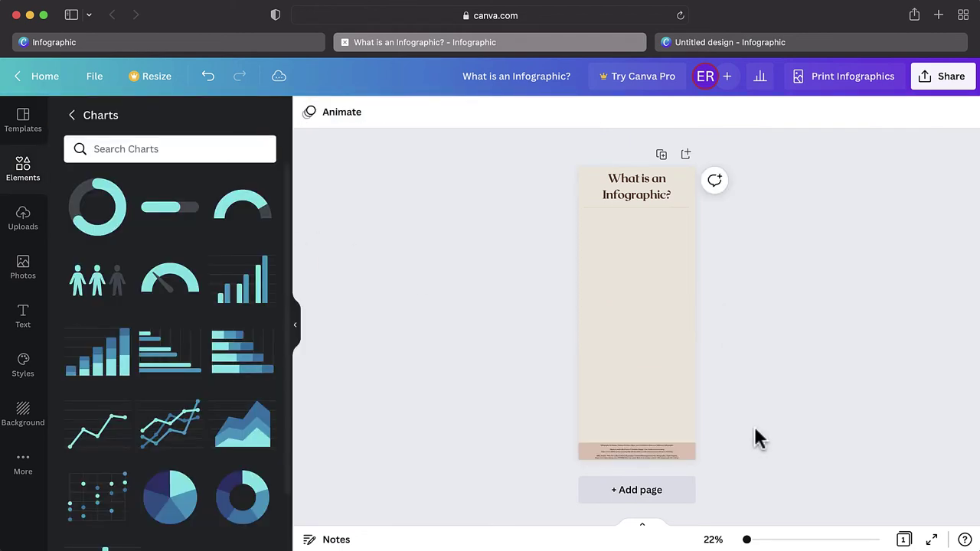
Step: Zoom in to inspect the citations on the finished infographic, then zoom back out
{"action": "scroll", "coordinate": [753, 425], "scroll_direction": "up", "scroll_amount": 5}
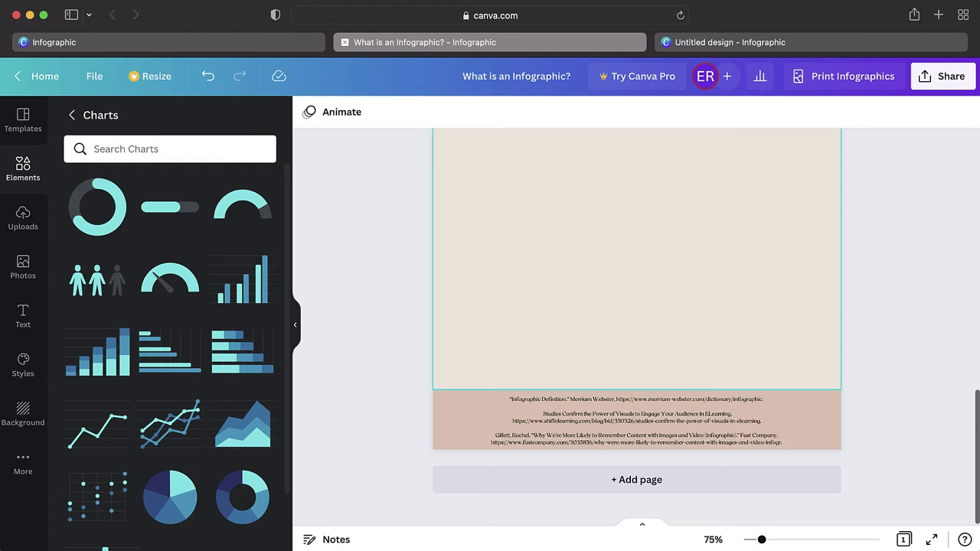
{"action": "scroll", "coordinate": [884, 372], "scroll_direction": "down", "scroll_amount": 5}
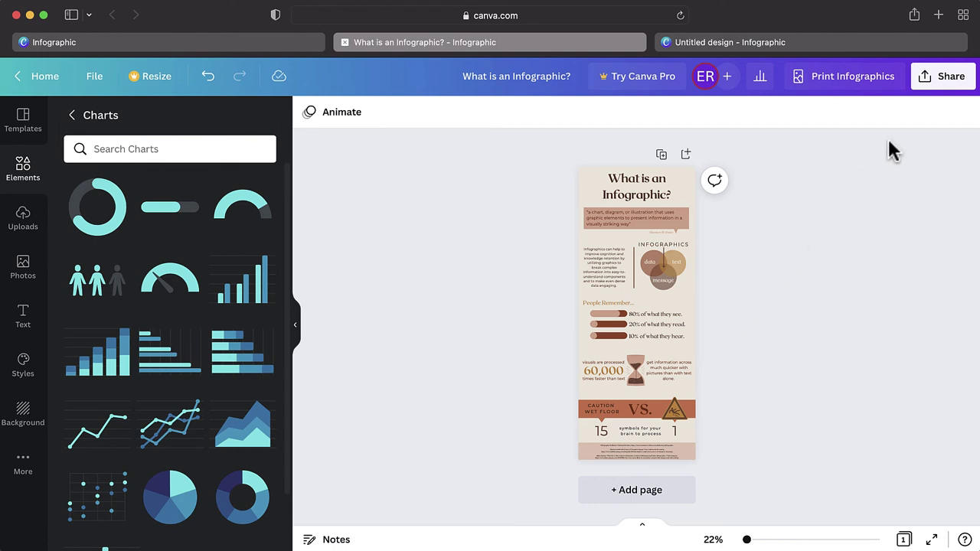
Step: Download the infographic via Share with PDF Print as the file type
{"action": "left_click", "coordinate": [946, 79]}
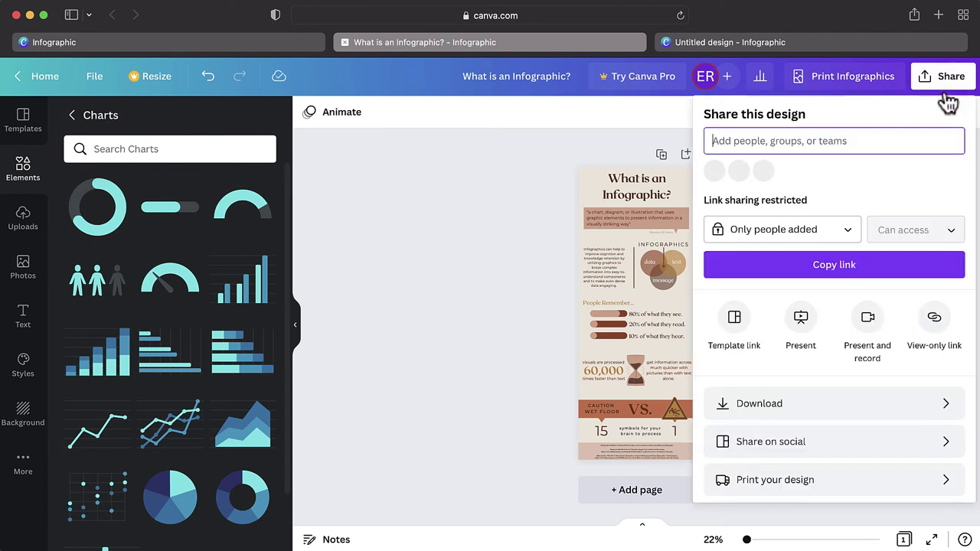
{"action": "left_click", "coordinate": [904, 413]}
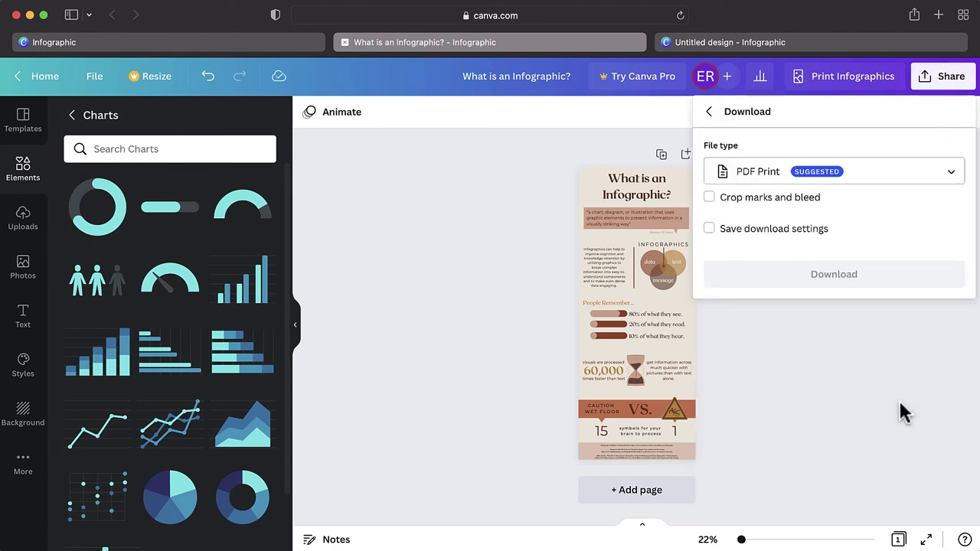
{"action": "left_click", "coordinate": [952, 174]}
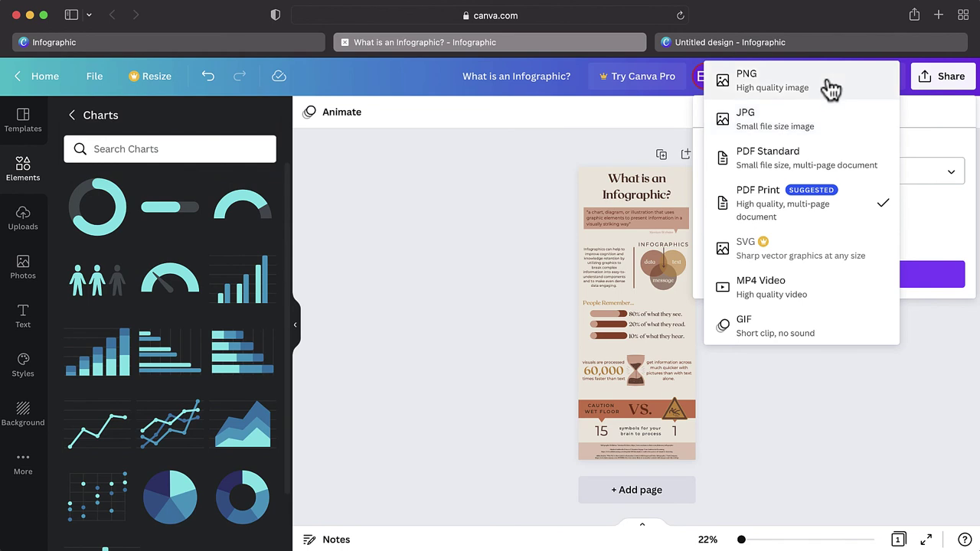
{"action": "left_click", "coordinate": [958, 213]}
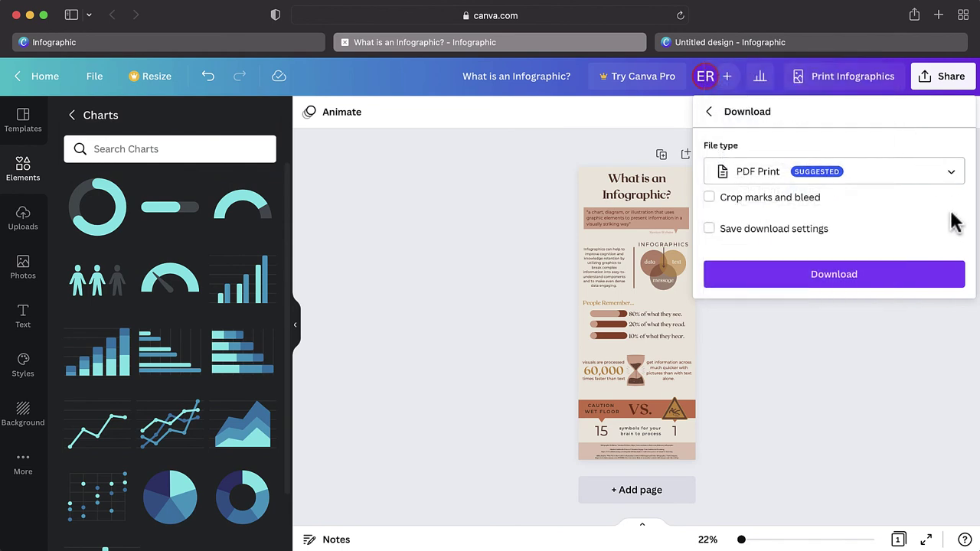
{"action": "left_click", "coordinate": [837, 288]}
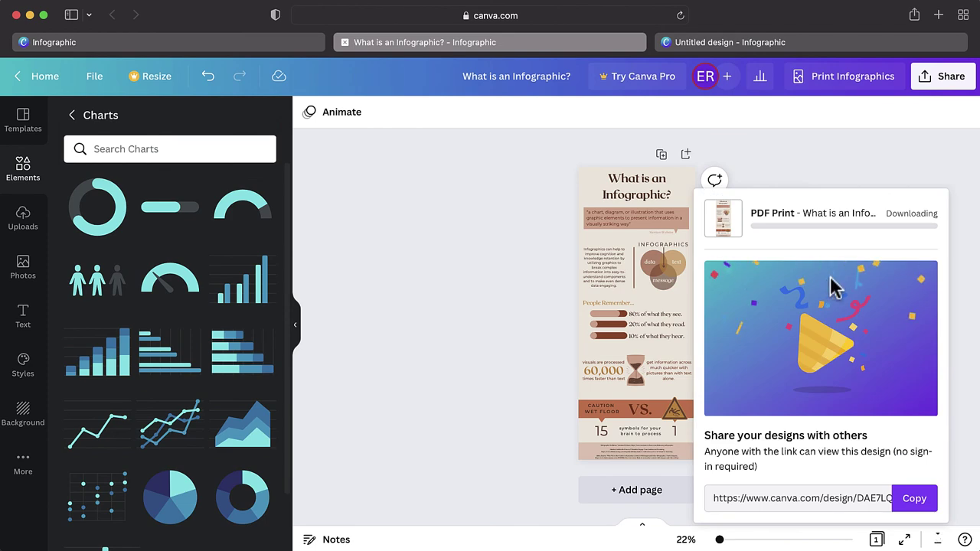